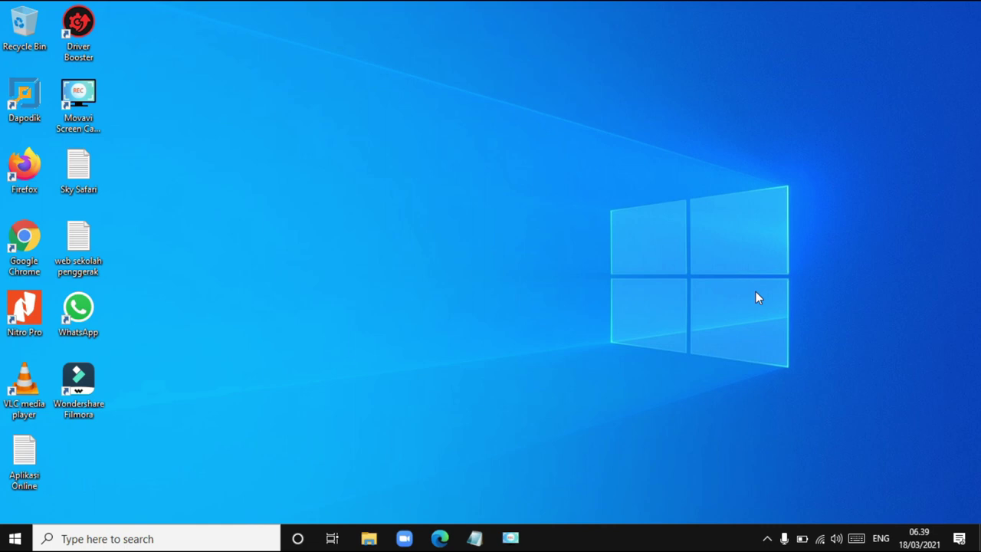
double_click(39, 241)
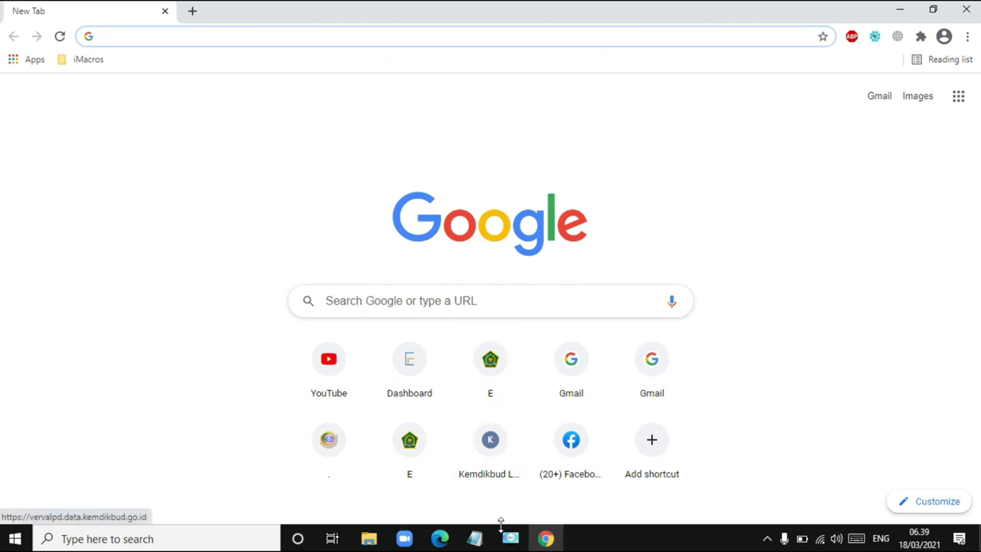
click(482, 541)
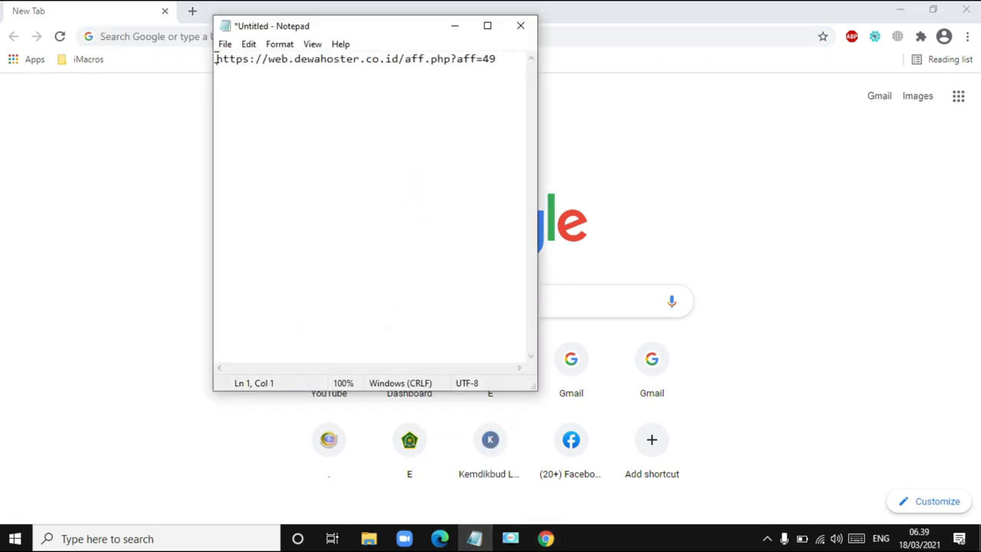
drag(215, 60, 511, 73)
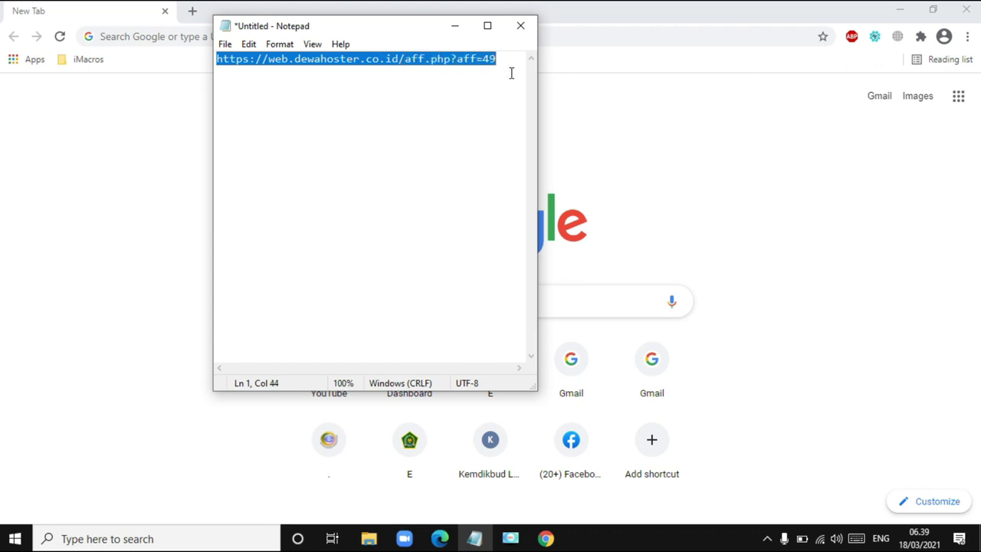
right_click(466, 59)
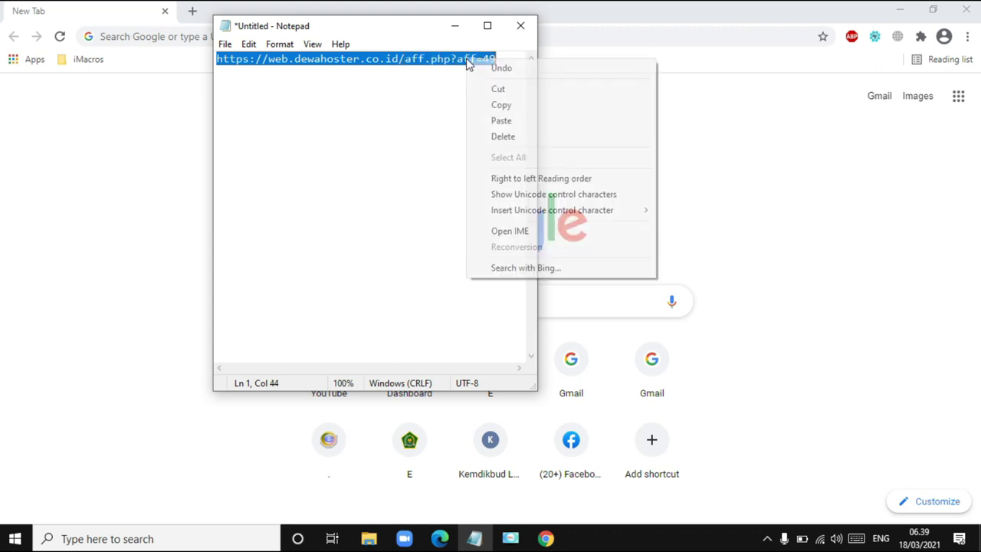
click(500, 105)
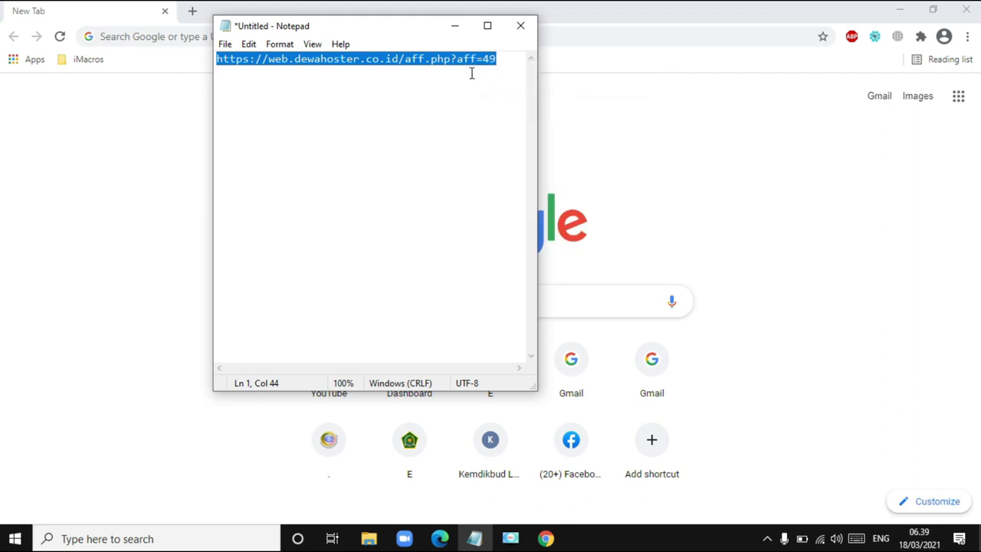
Step: Load the copied DewaHoster address in Chrome and dismiss the translation prompt
click(161, 37)
key(ctrl+v)
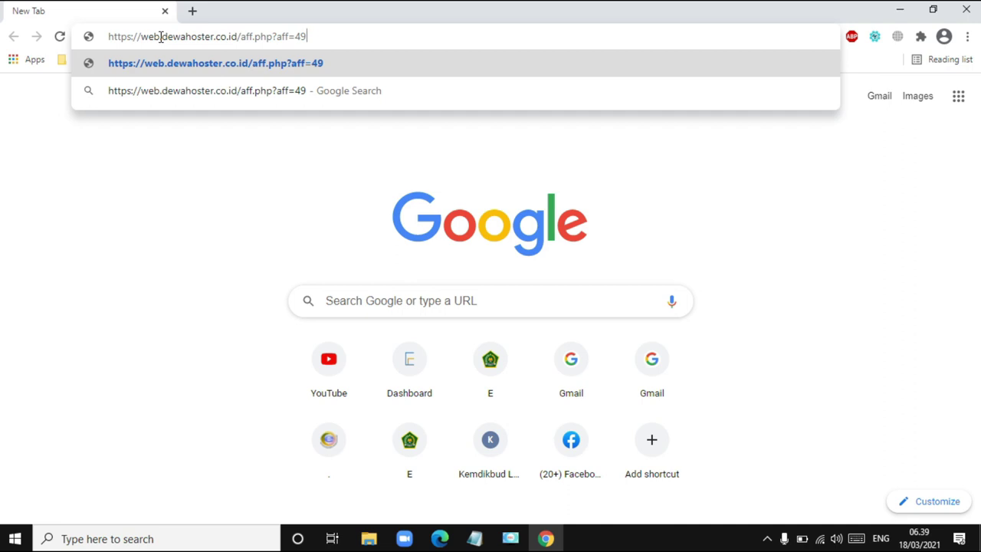
key(Return)
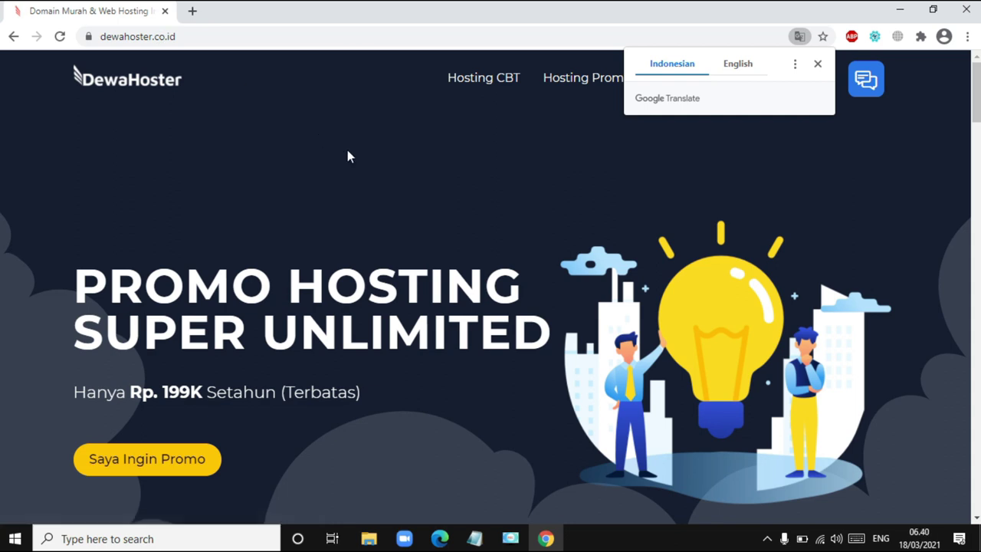
click(348, 156)
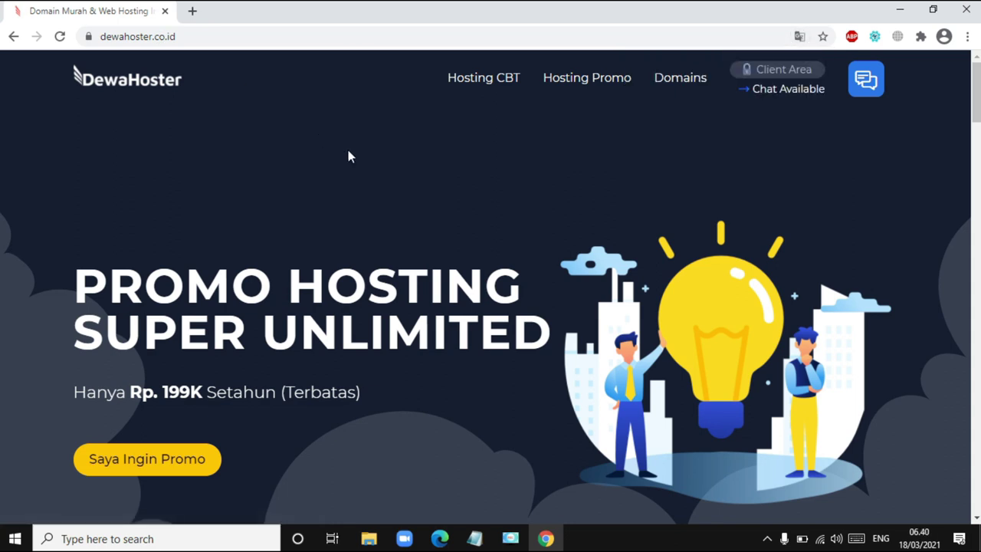
Step: Go to the Hosting CBT plans on the DewaHoster site and order the LIVE 200 ACCOUNTS package
click(483, 80)
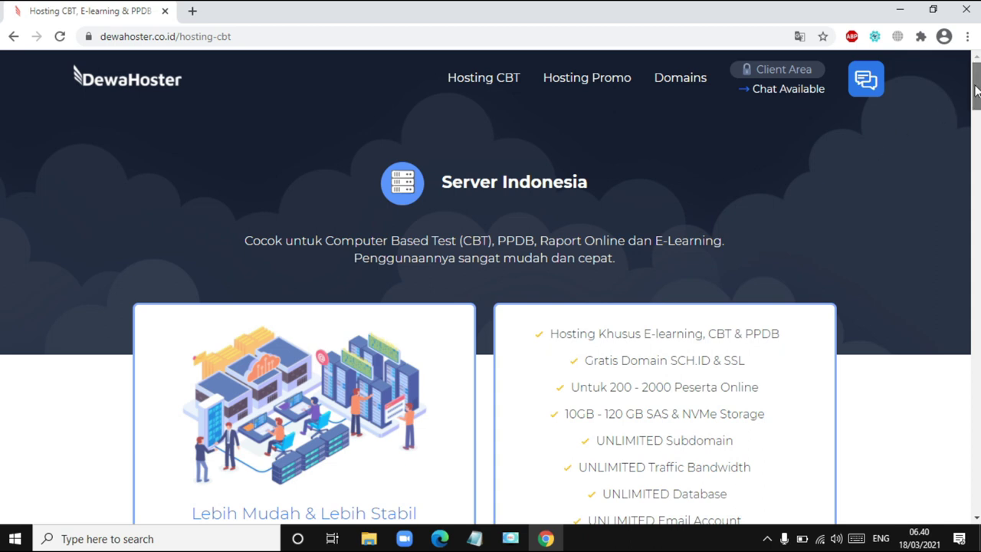
drag(975, 90, 975, 121)
scroll(320, 74, down, 4)
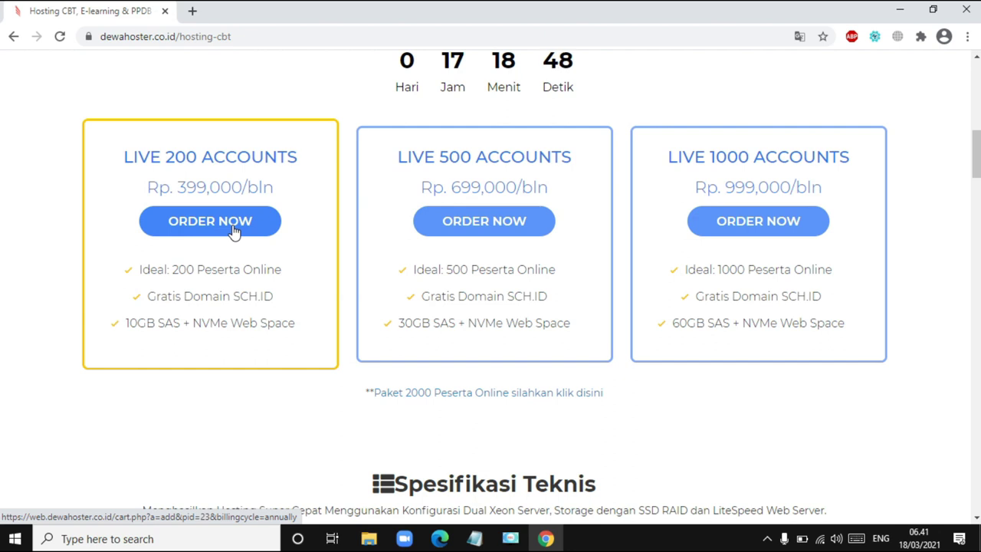
click(234, 231)
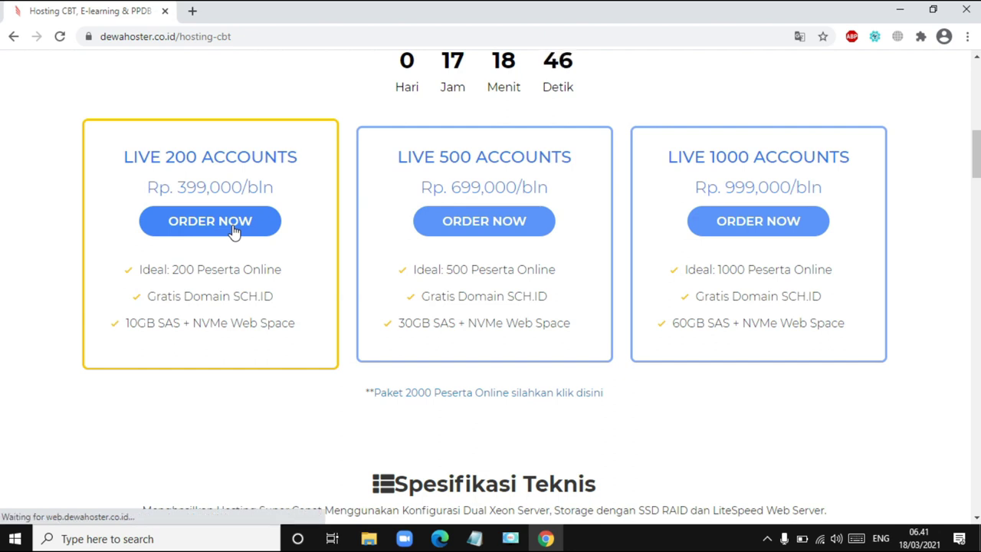
Step: Check the availability of the new domain mtsnegeri2asahan with the .com extension and look over the offered extensions and prices
scroll(484, 135, down, 1)
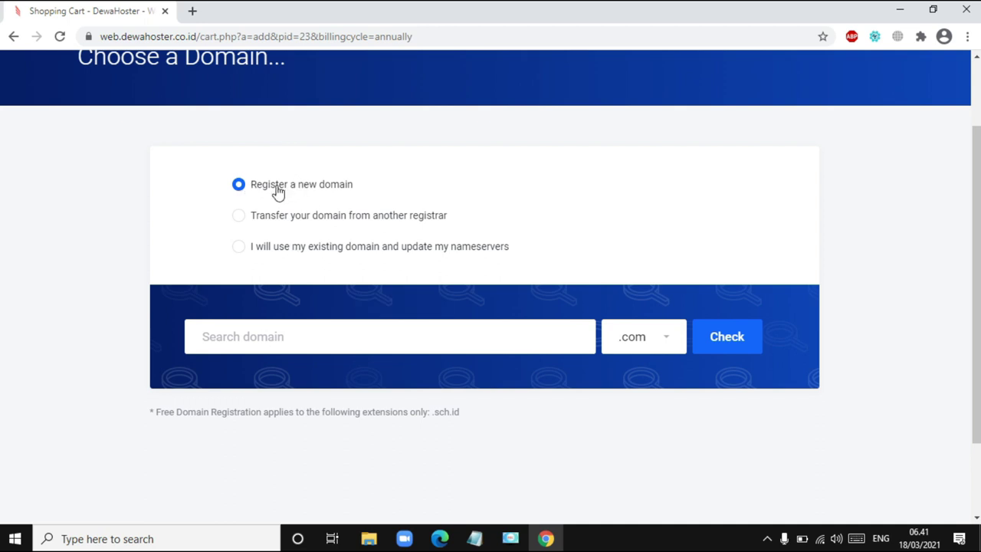
click(278, 332)
text(mtsnegeri)
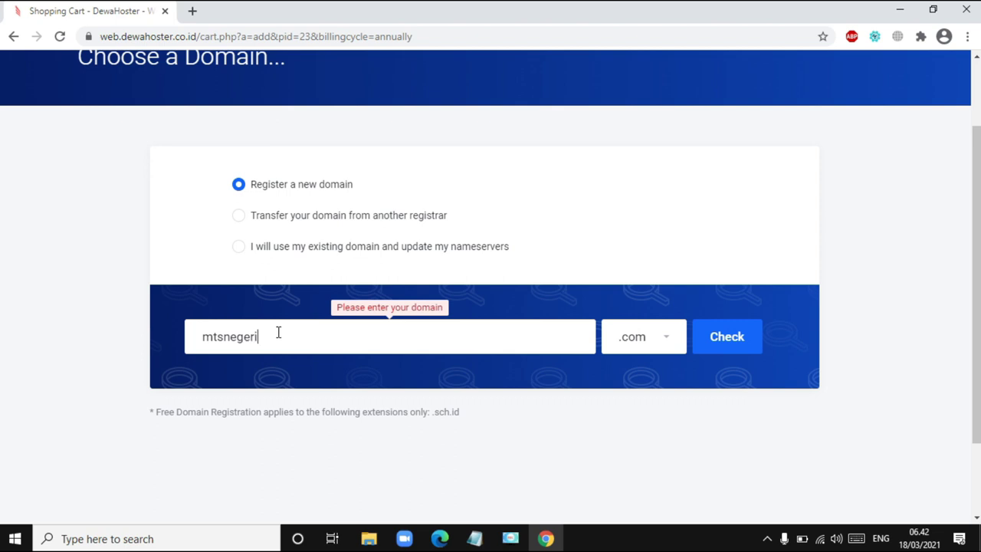
text(2asahan)
click(668, 347)
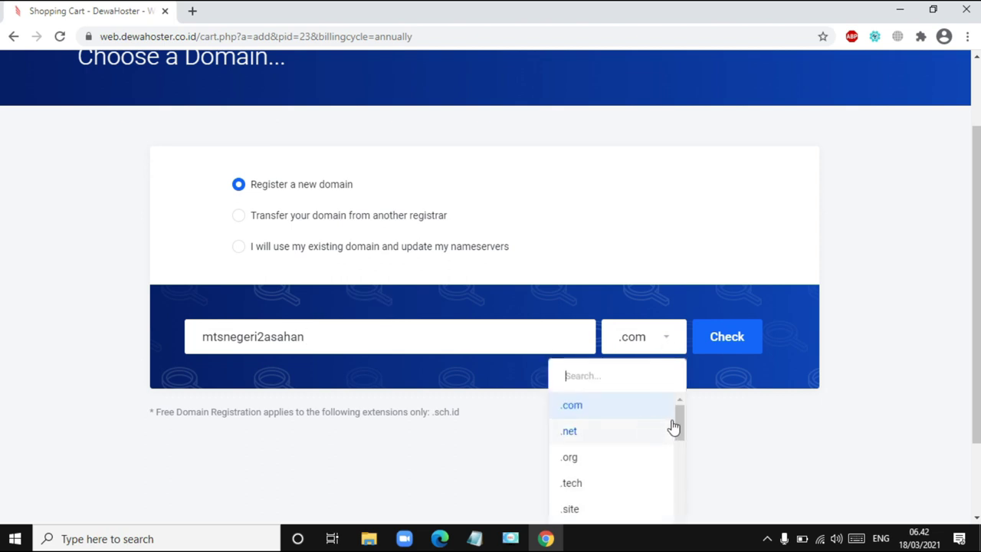
mouse_move(672, 426)
mouse_down()
mouse_move(687, 468)
mouse_move(677, 414)
mouse_up()
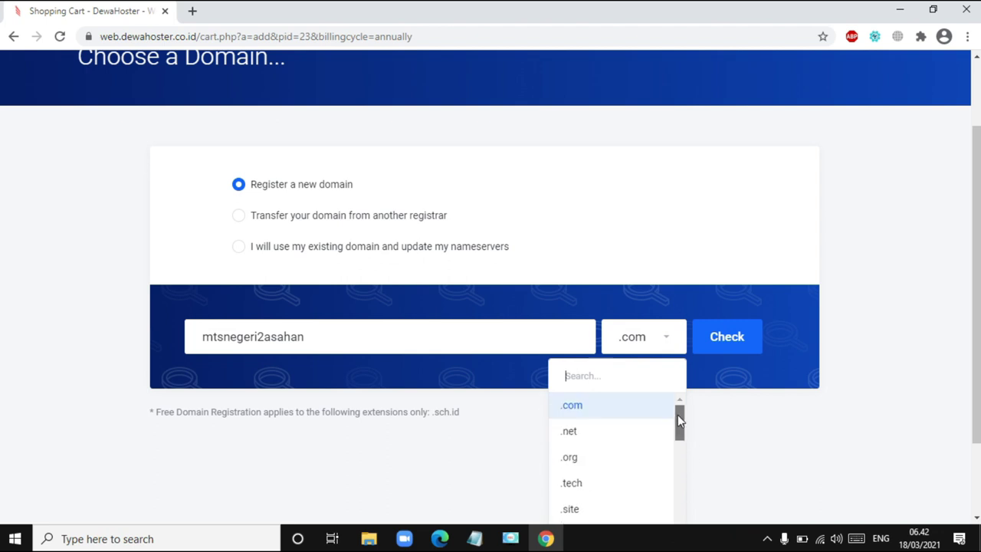
click(587, 414)
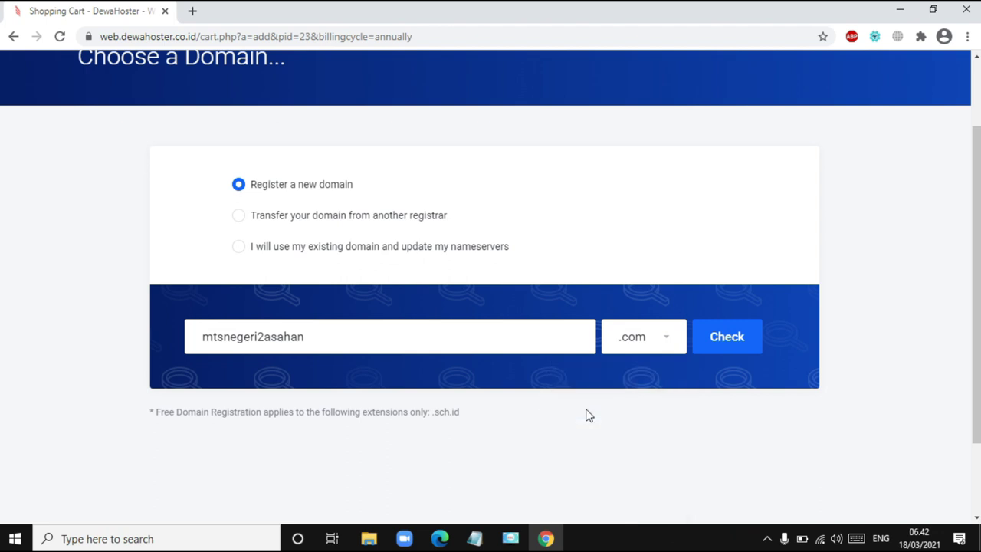
click(728, 341)
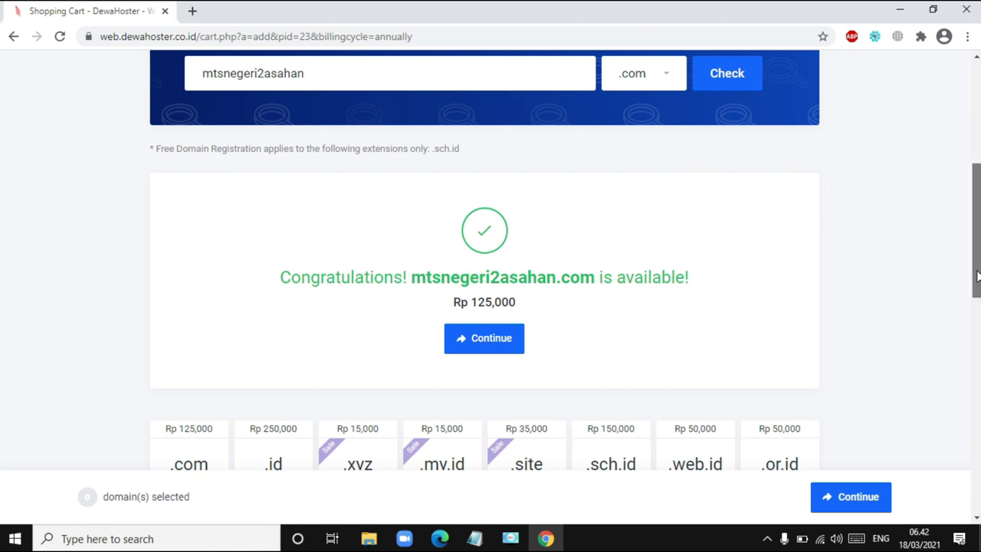
drag(976, 275, 976, 322)
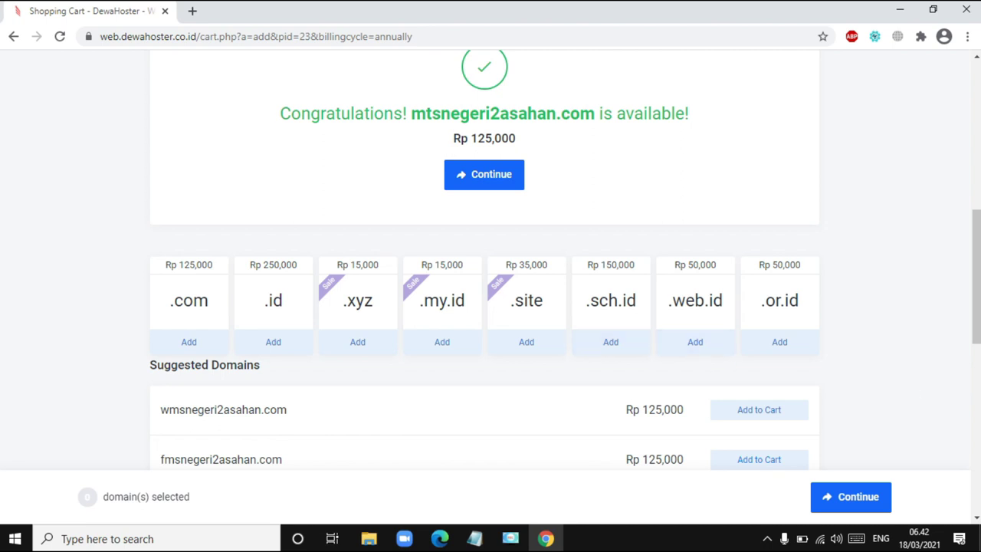
drag(978, 304, 976, 162)
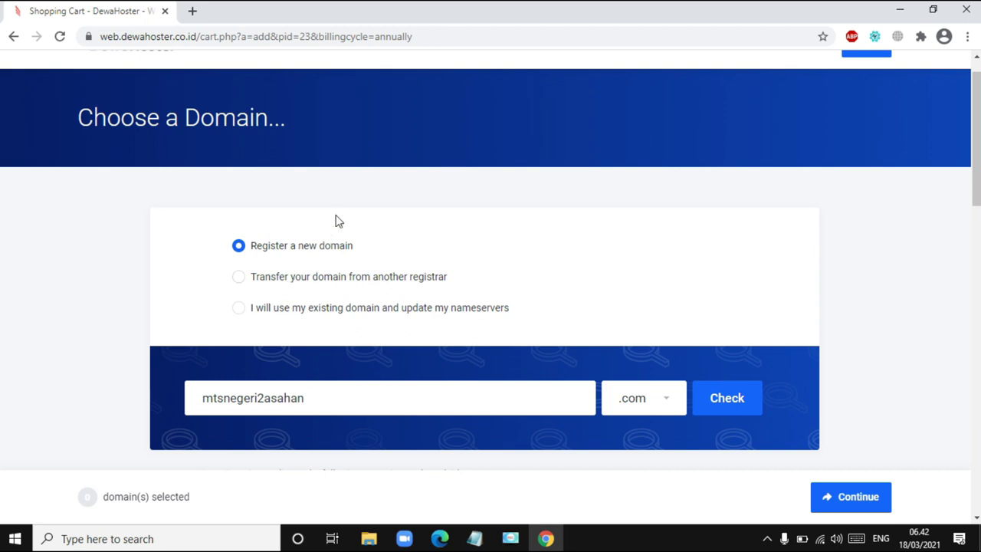
Step: Load YouTube in a new browser tab, search for the tutorial creator's vlog, and open that channel
click(192, 13)
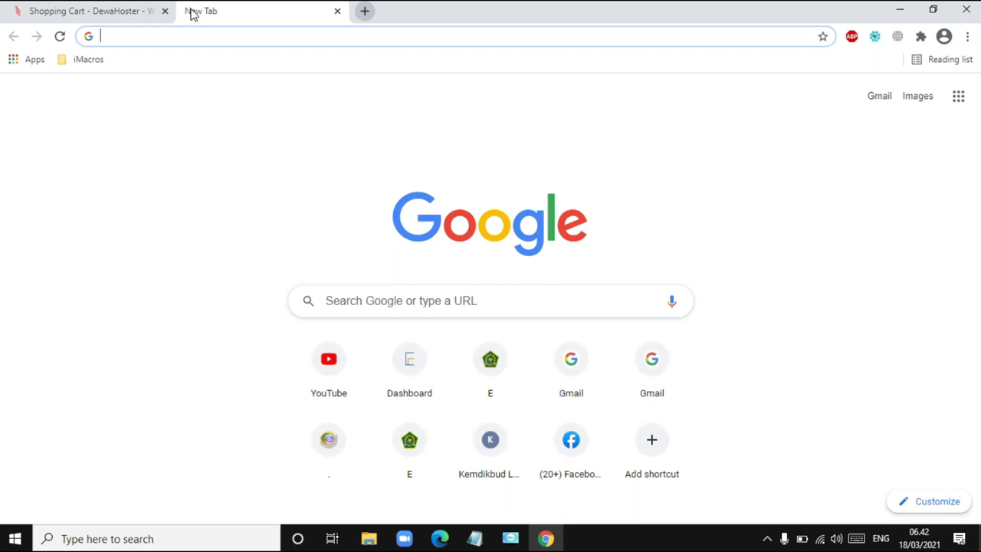
text(yout)
key(Return)
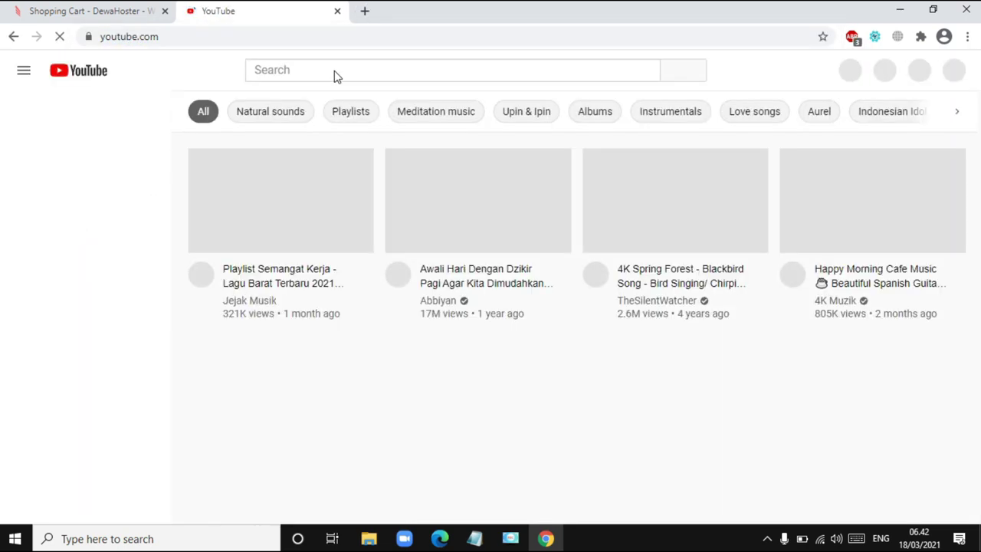
click(334, 71)
text(mur)
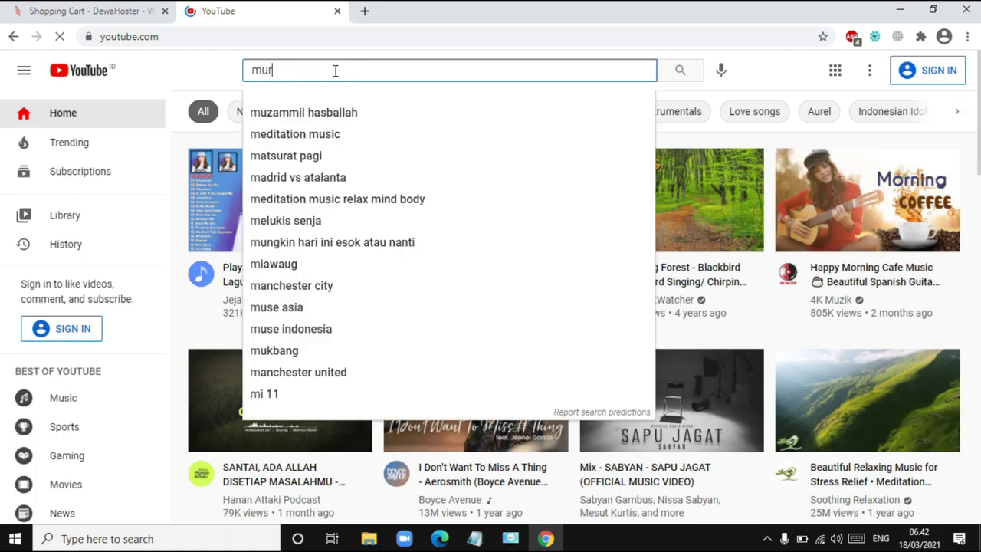
text(i hamdani)
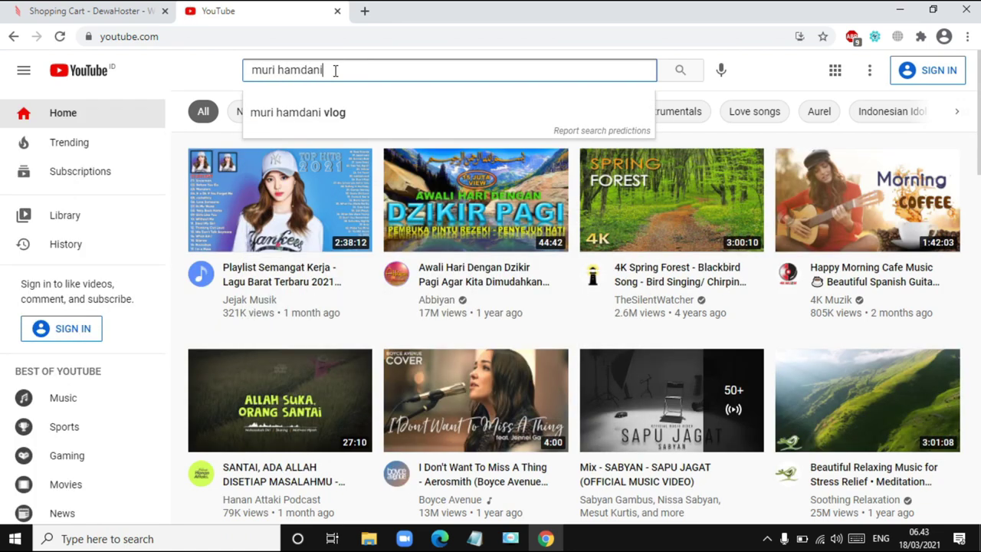
text( vlog)
key(Return)
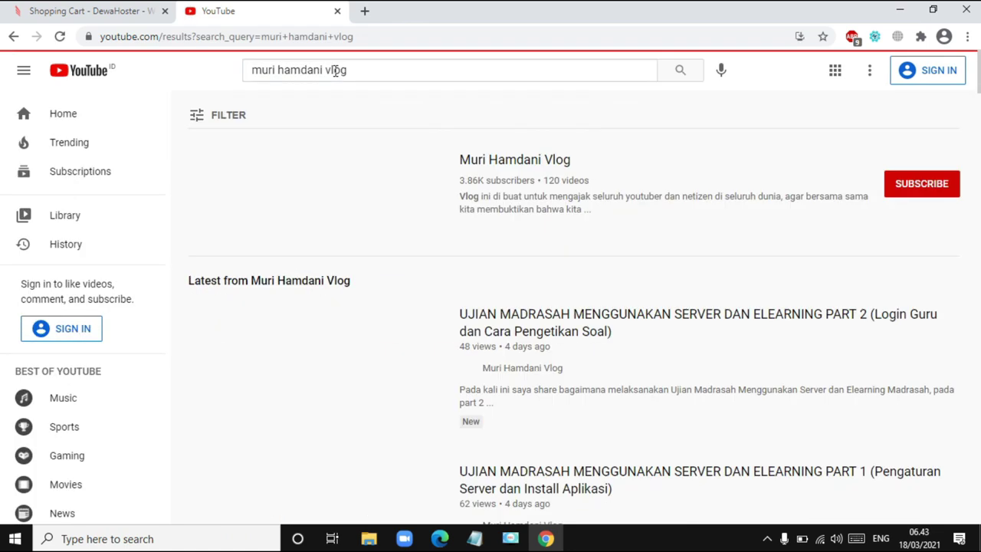
click(494, 167)
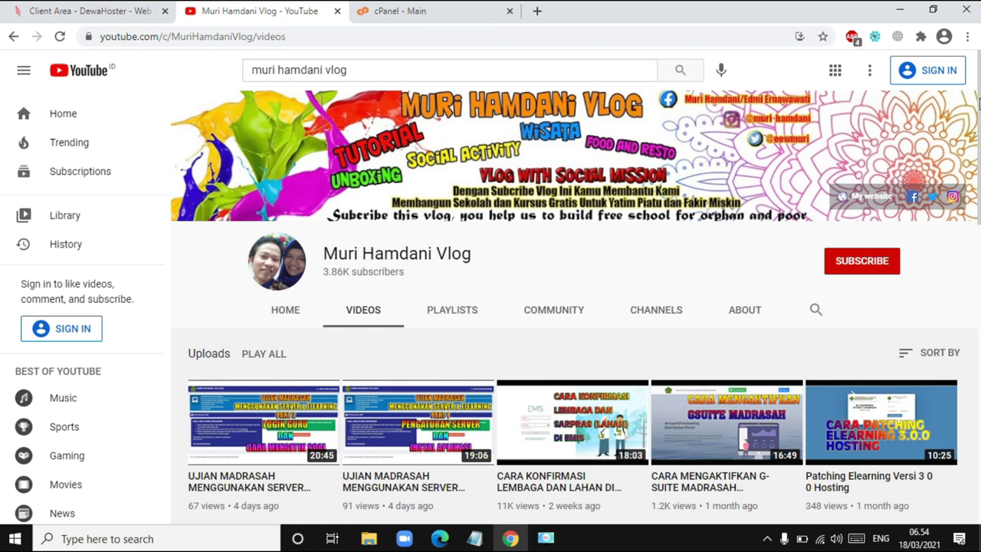
Step: Open the channel's video CARA MEMBELI HOSTING, pause it, and move playback to 2:09
drag(978, 102, 933, 266)
mouse_move(407, 443)
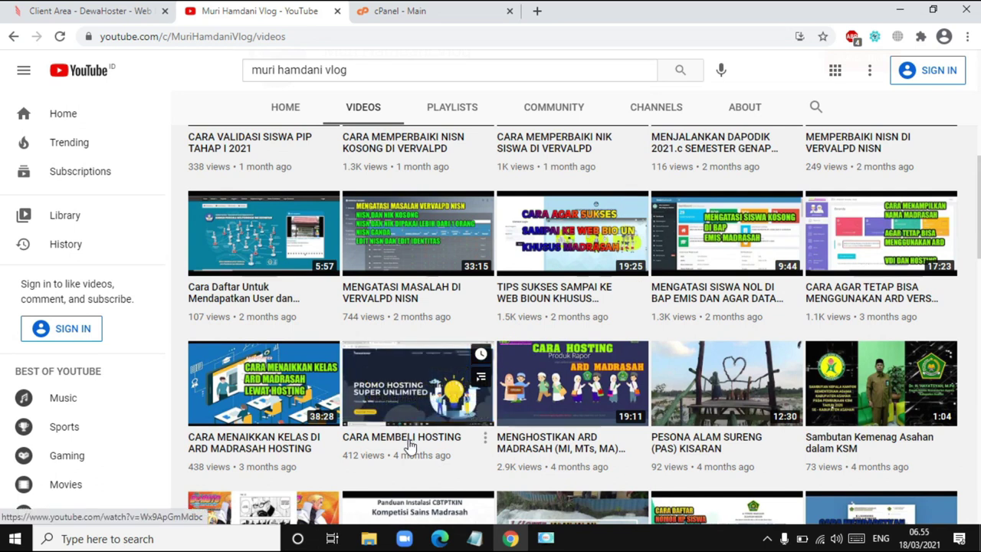
click(408, 443)
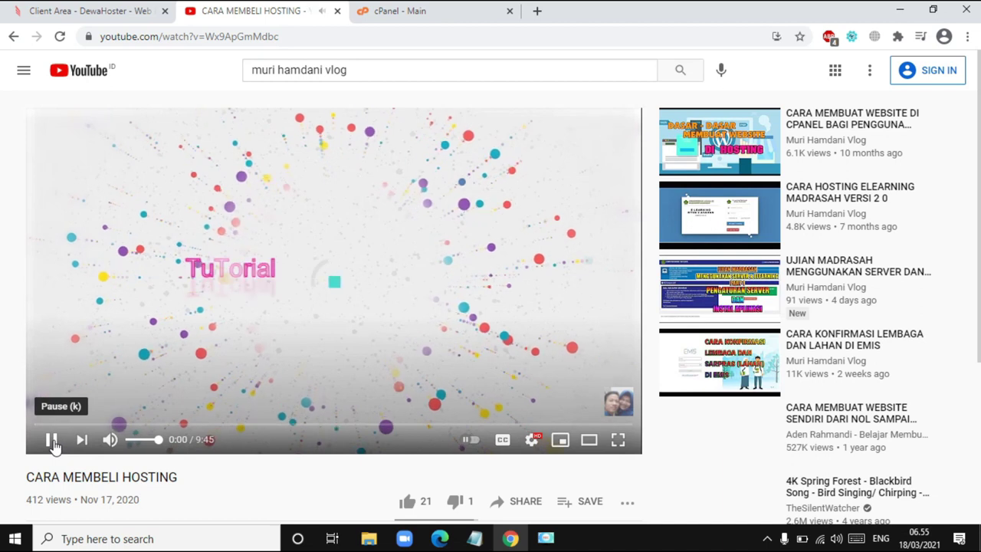
click(52, 440)
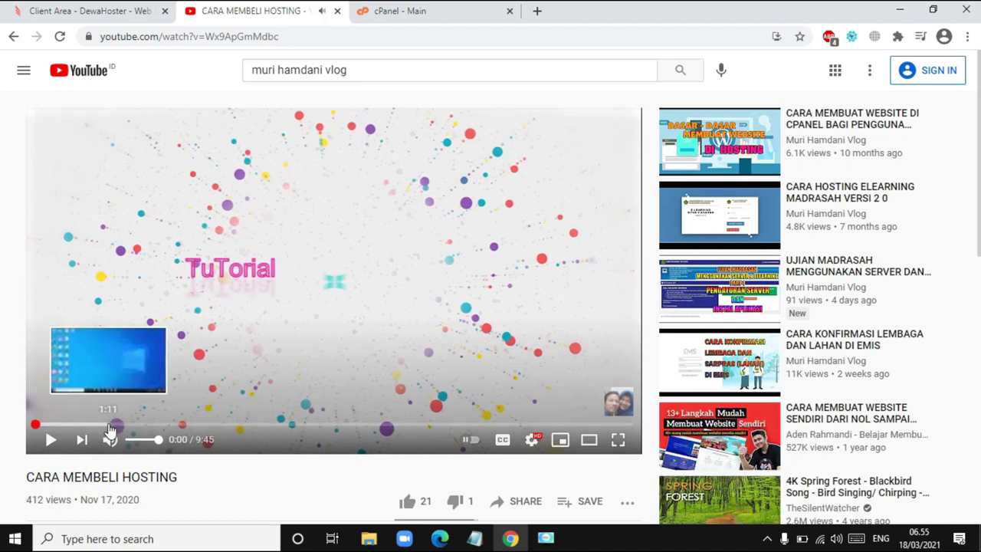
click(146, 424)
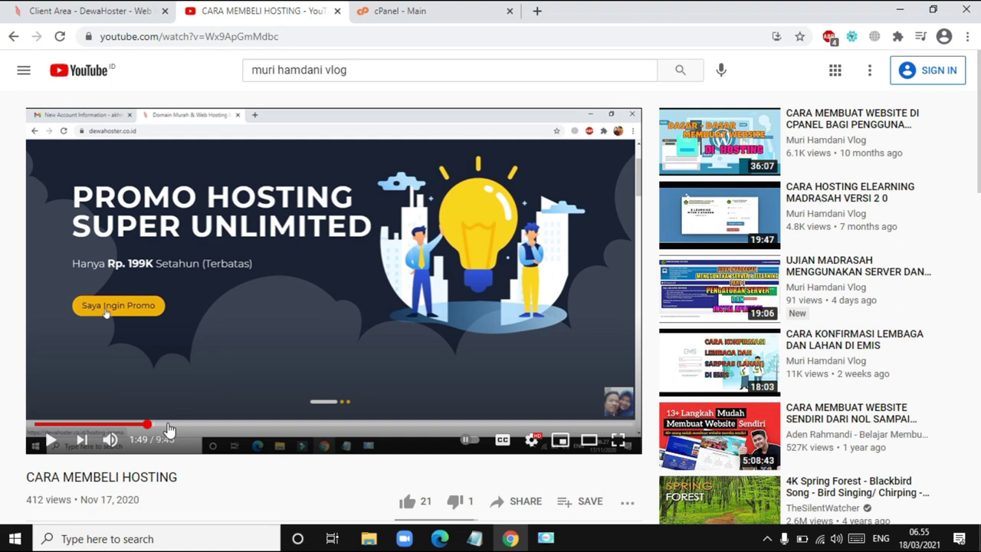
click(167, 425)
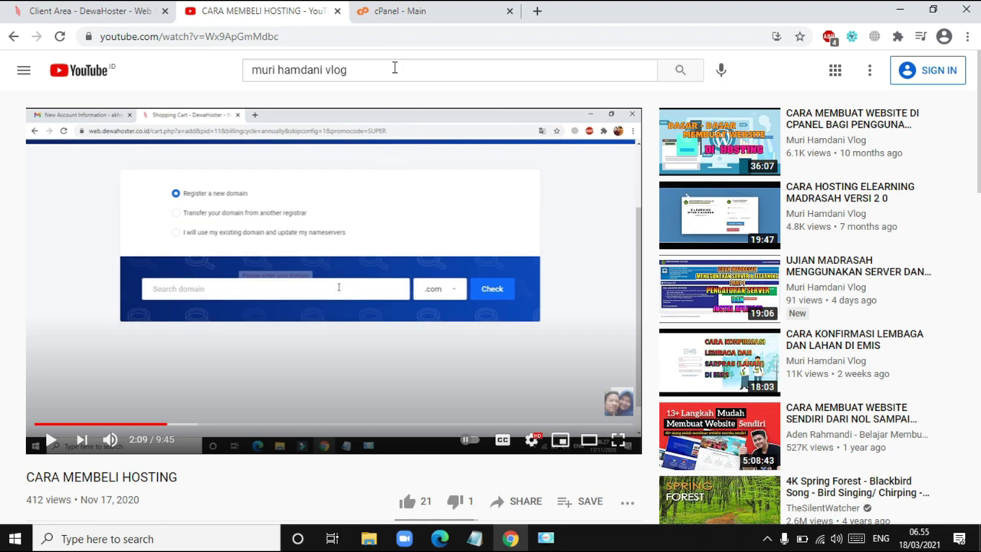
Step: Load the cPanel login page at mtsn2asahan.com:2083 in a new browser tab
click(537, 11)
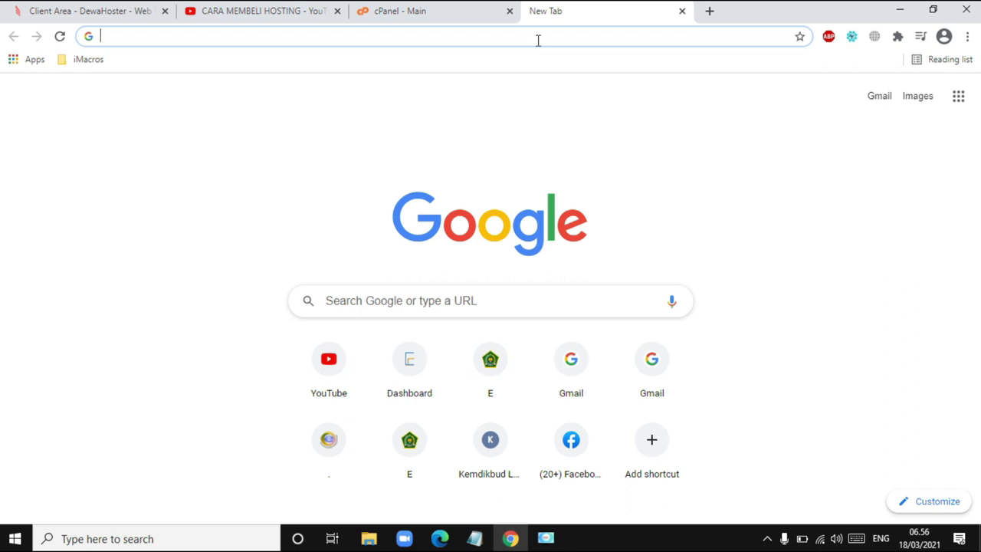
text(mts)
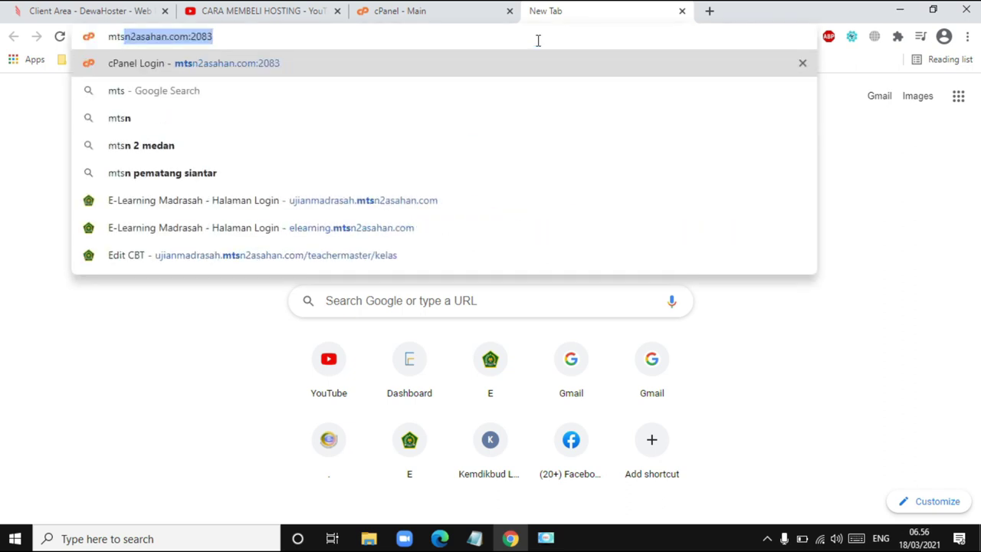
key(Return)
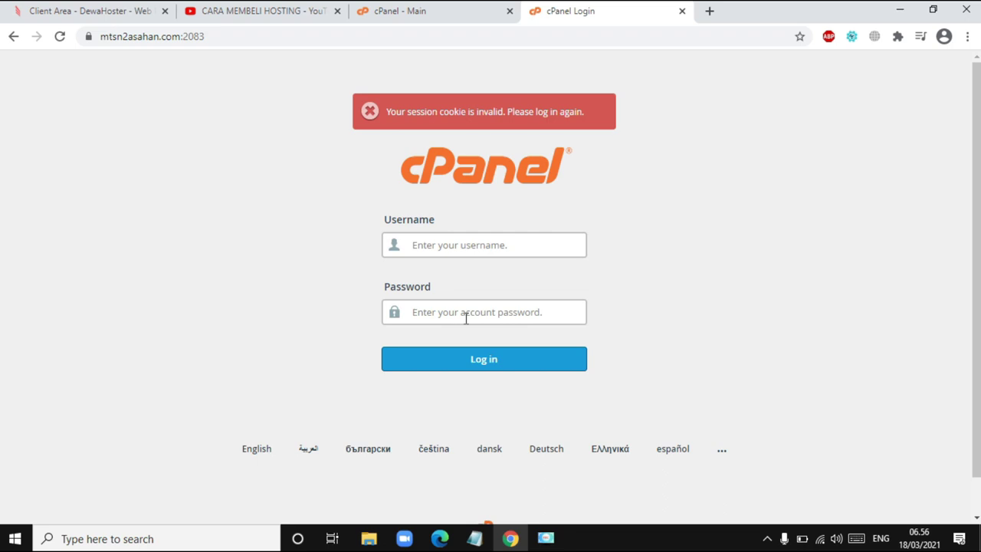
Step: View the already logged-in cPanel main page and return to the CARA MEMBELI HOSTING video
click(421, 11)
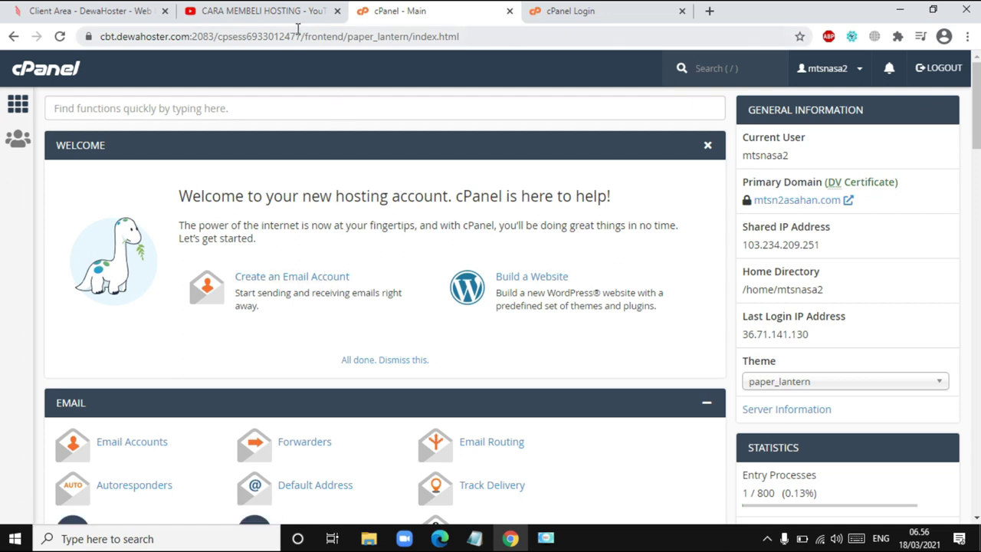
click(279, 12)
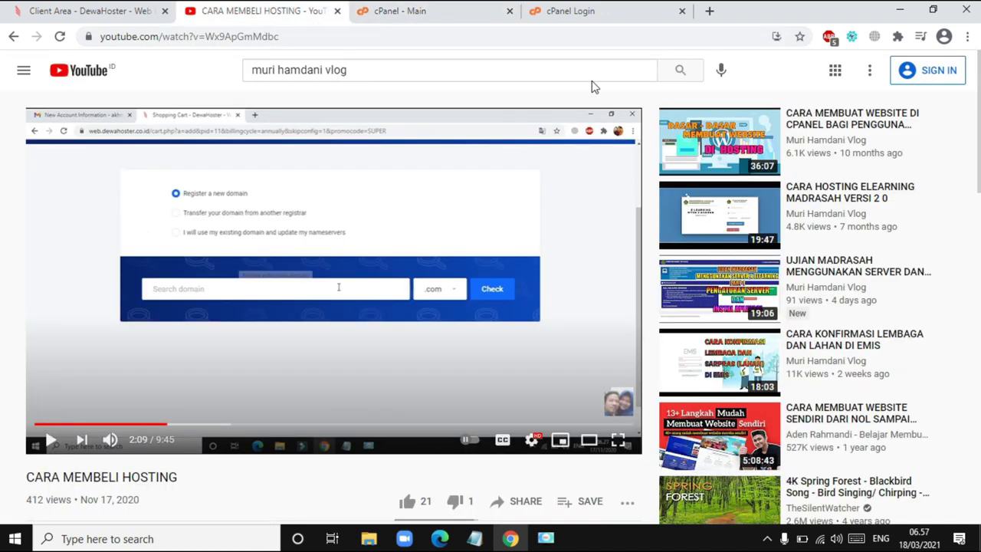
Step: Search YouTube again for the tutorial creator's vlog, open the channel, and show its playlists
click(681, 74)
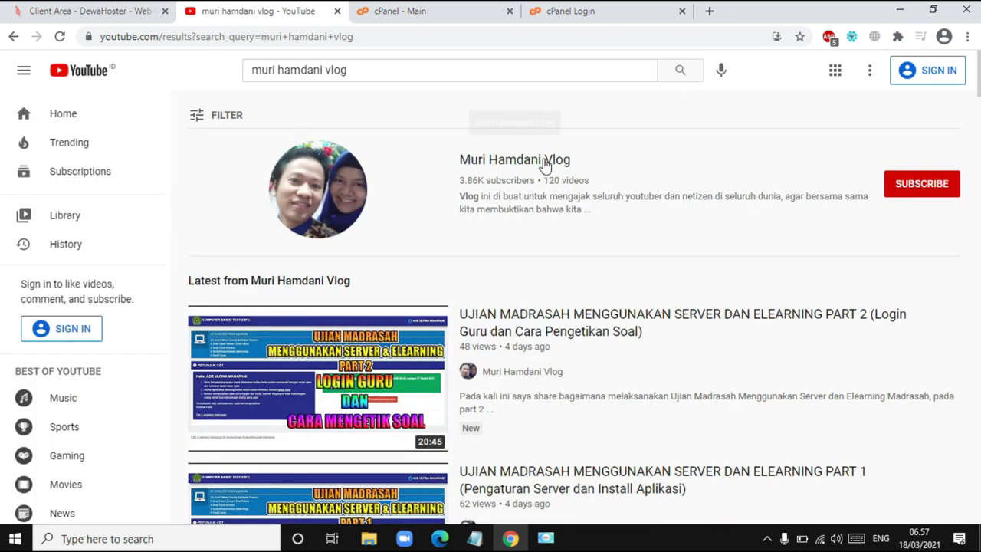
click(544, 165)
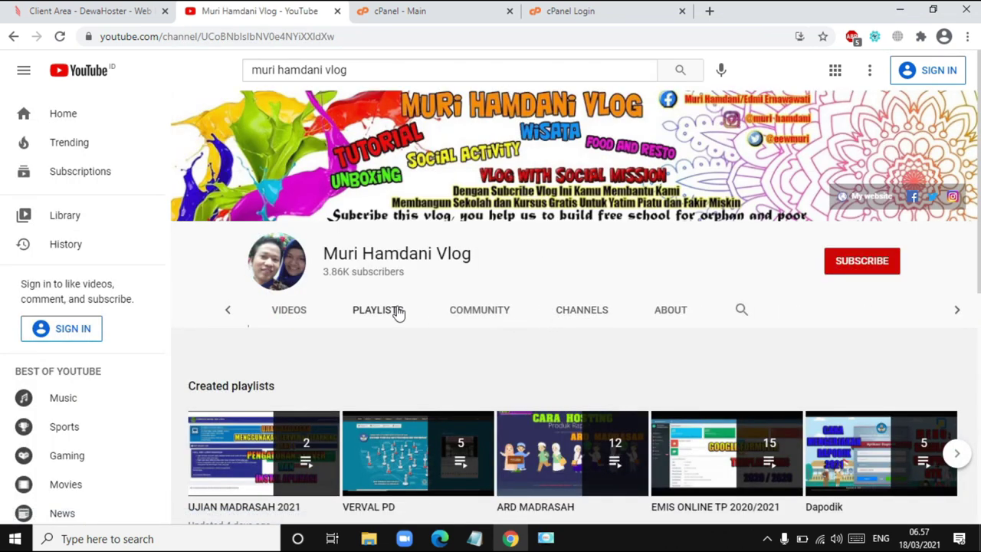
click(395, 313)
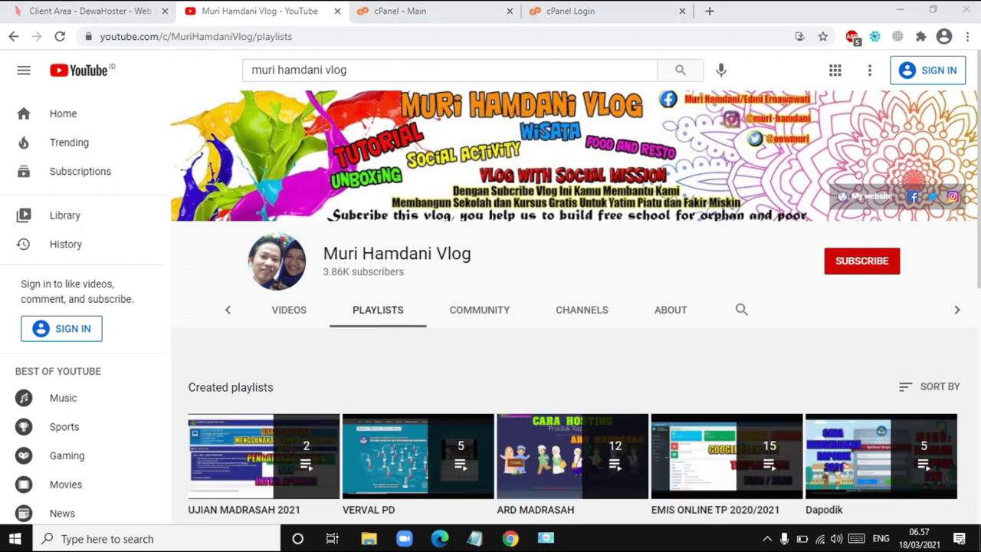
Step: Open the channel's Elearning Madrasah playlist and pause its first video, CARA DAFTAR DAN INSTALL ELEARNING MADRASAH
click(977, 288)
scroll(977, 288, down, 3)
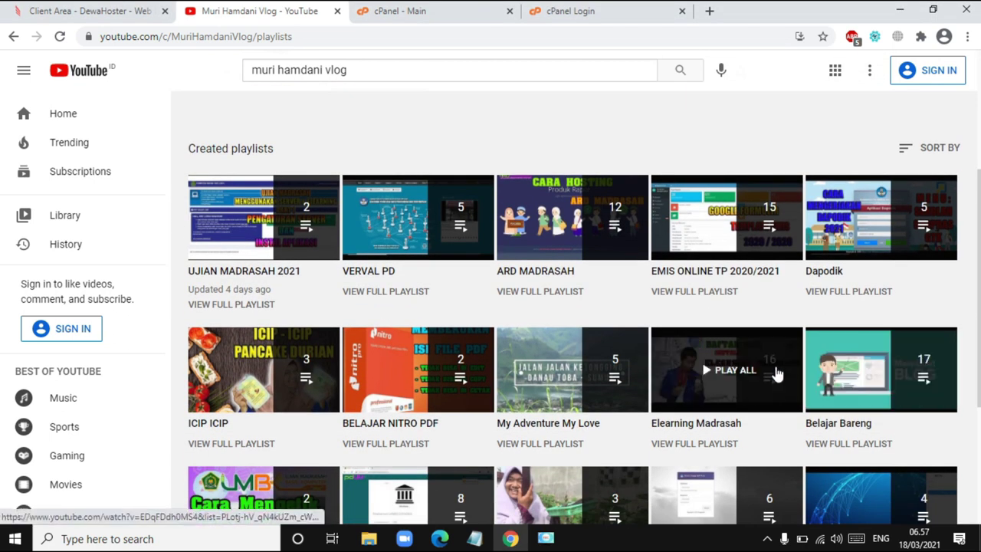
click(771, 374)
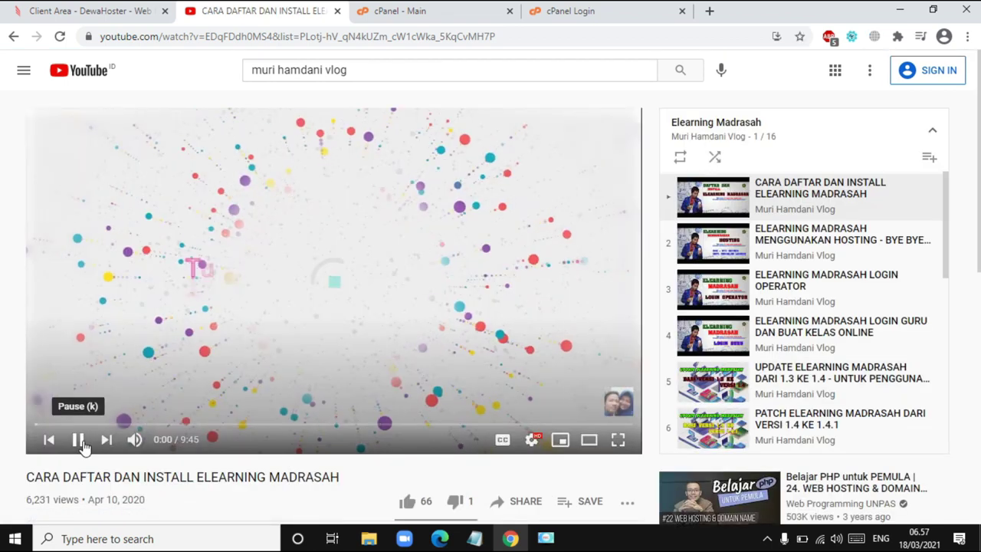
click(78, 439)
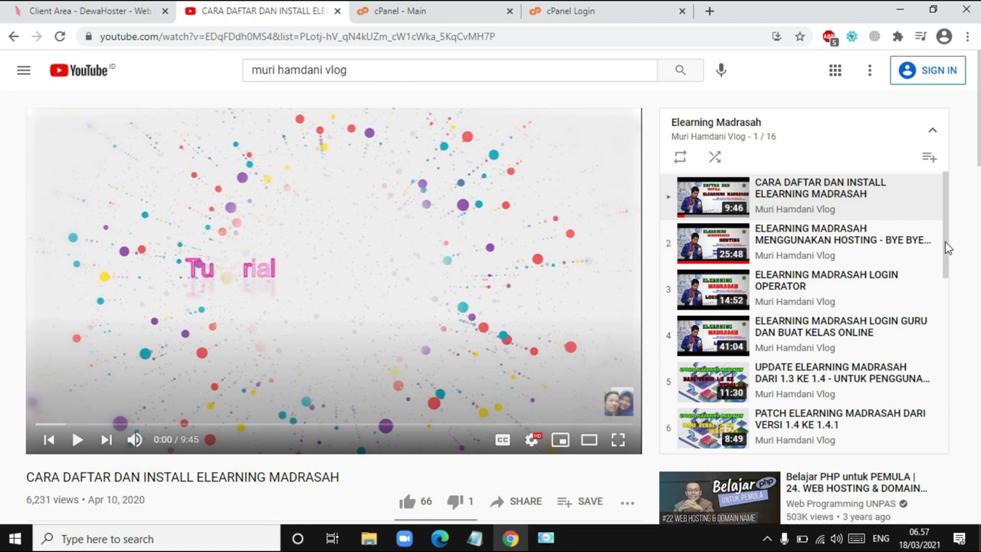
Step: Look through the Elearning Madrasah playlist's videos down to the last entry, and check the video's description
scroll(950, 280, down, 3)
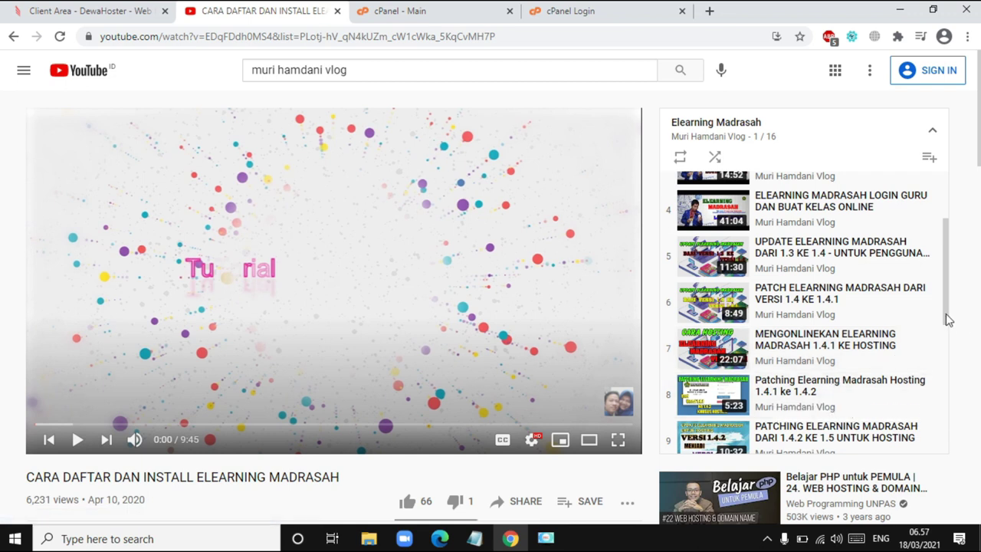
drag(947, 319, 948, 372)
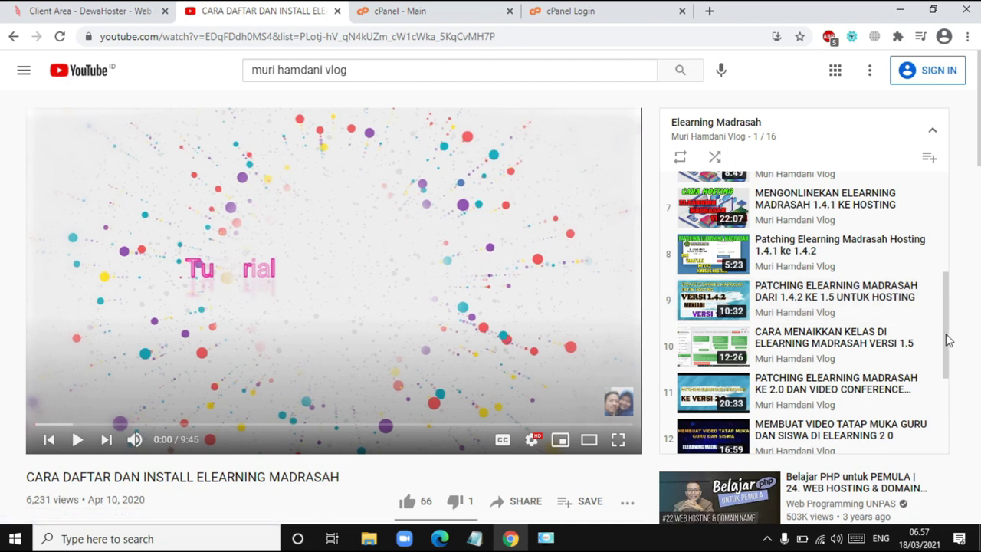
drag(947, 339, 946, 361)
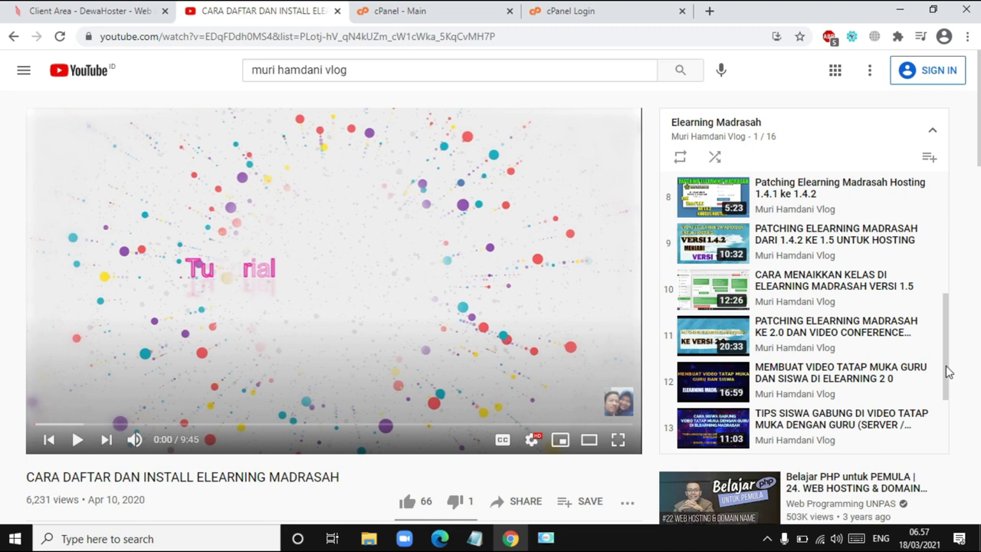
drag(948, 372, 964, 426)
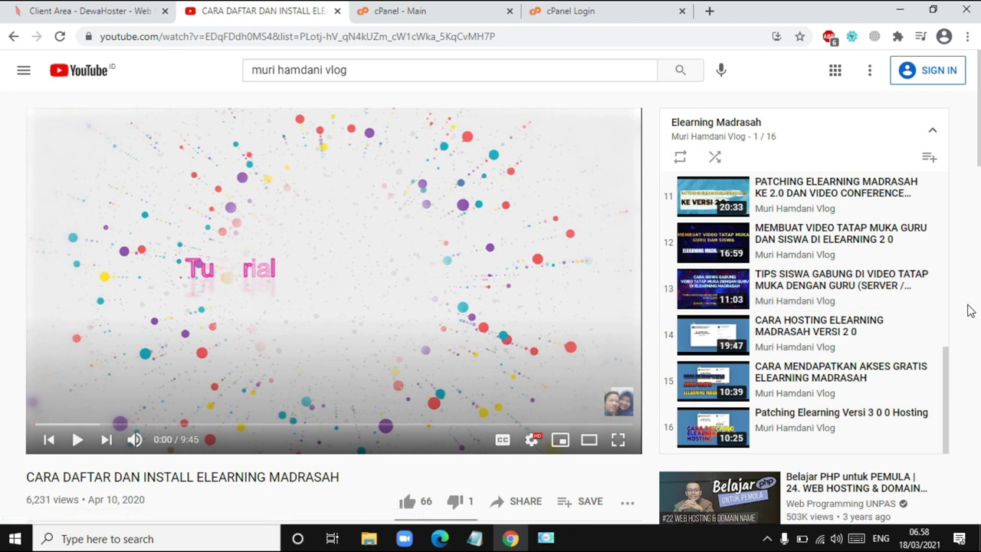
scroll(468, 291, down, 4)
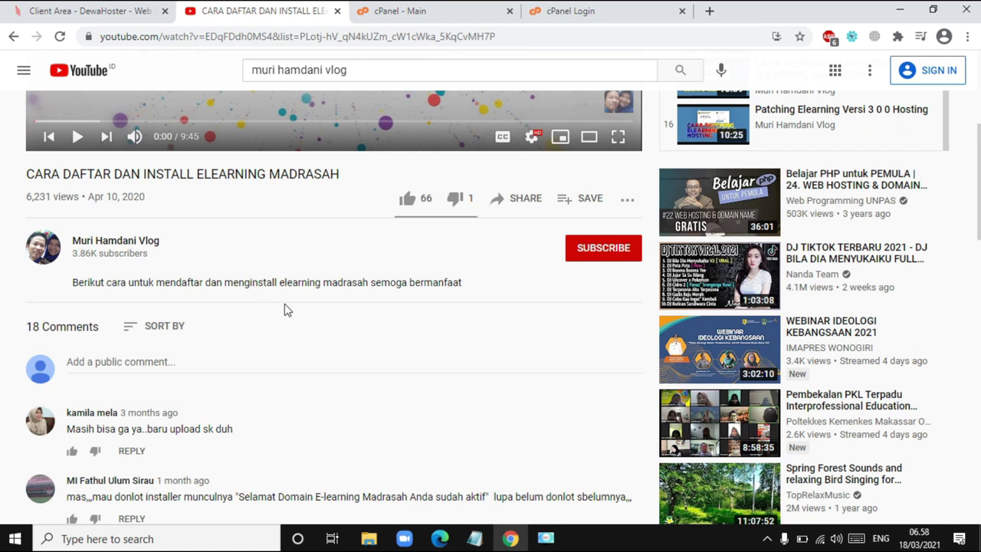
scroll(952, 263, up, 4)
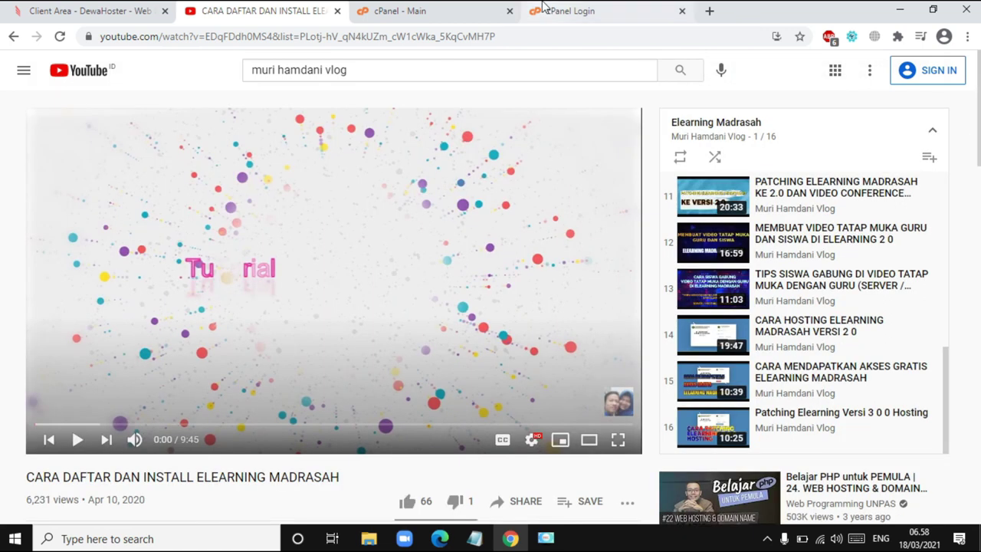
Step: Return to the cPanel main page, open Select PHP Version in the Software section, and choose 5.6 as the PHP version
click(440, 19)
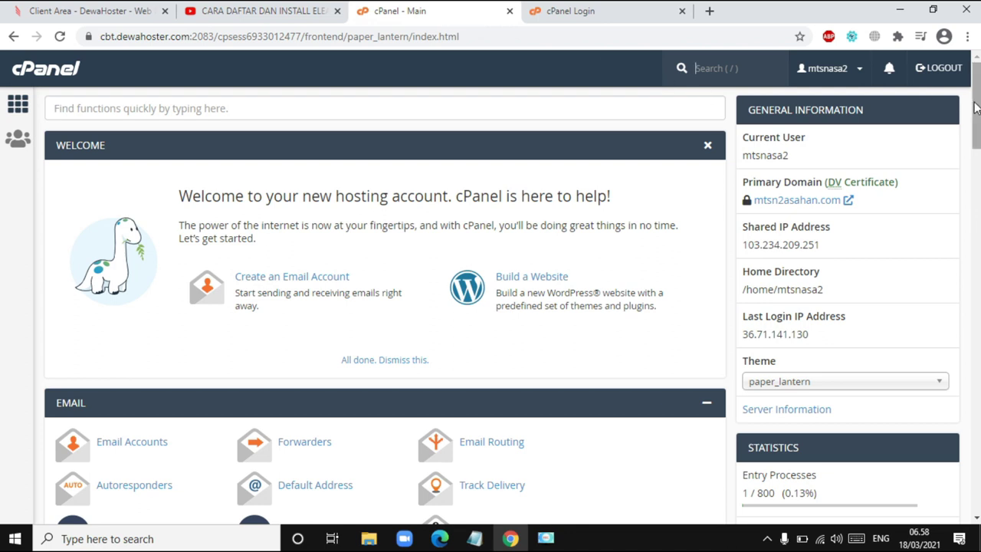
scroll(974, 108, down, 1)
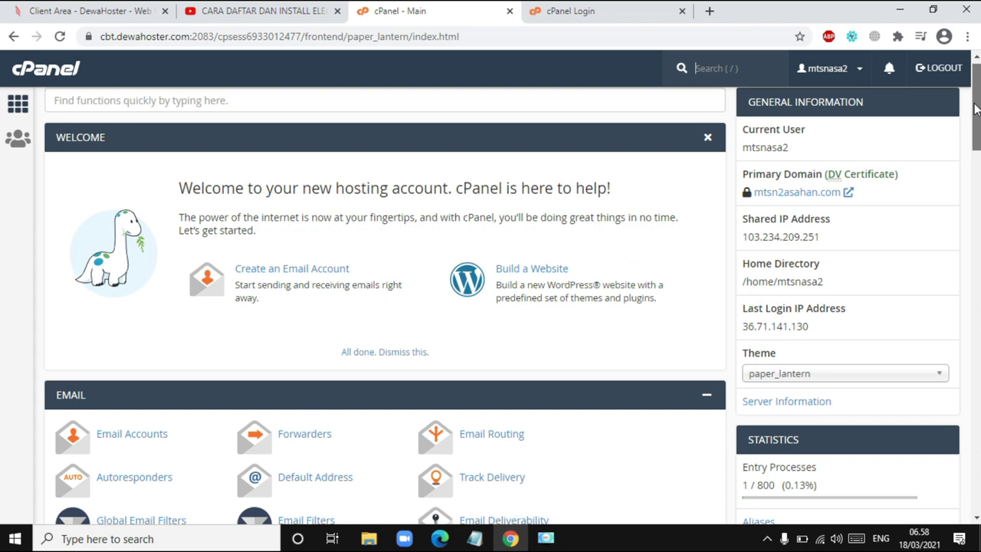
scroll(974, 107, down, 4)
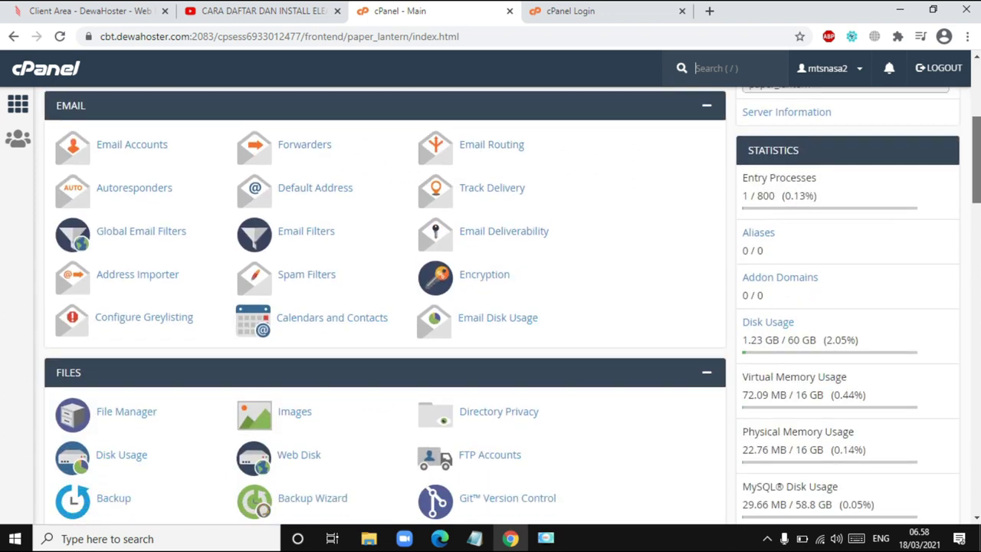
scroll(975, 107, down, 6)
scroll(77, 365, down, 5)
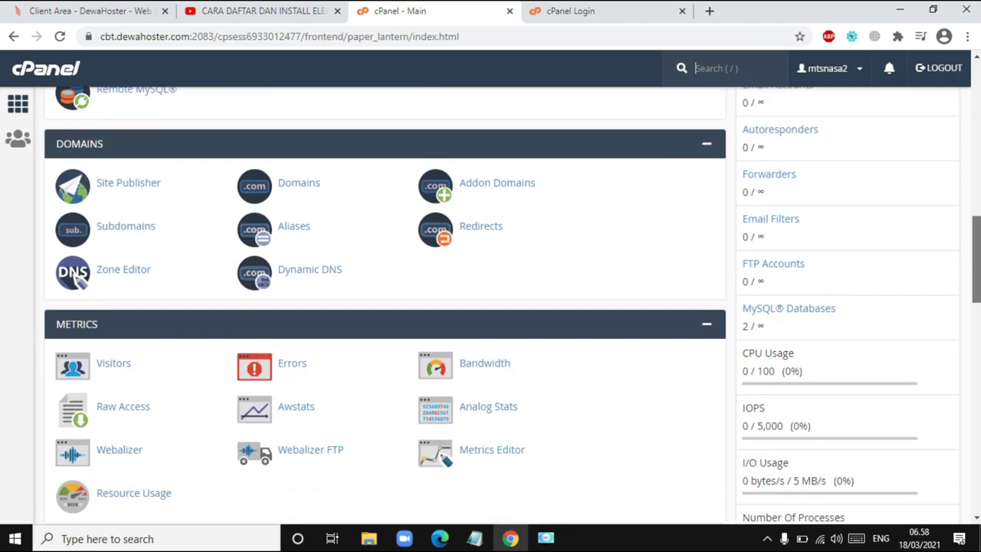
scroll(392, 238, down, 3)
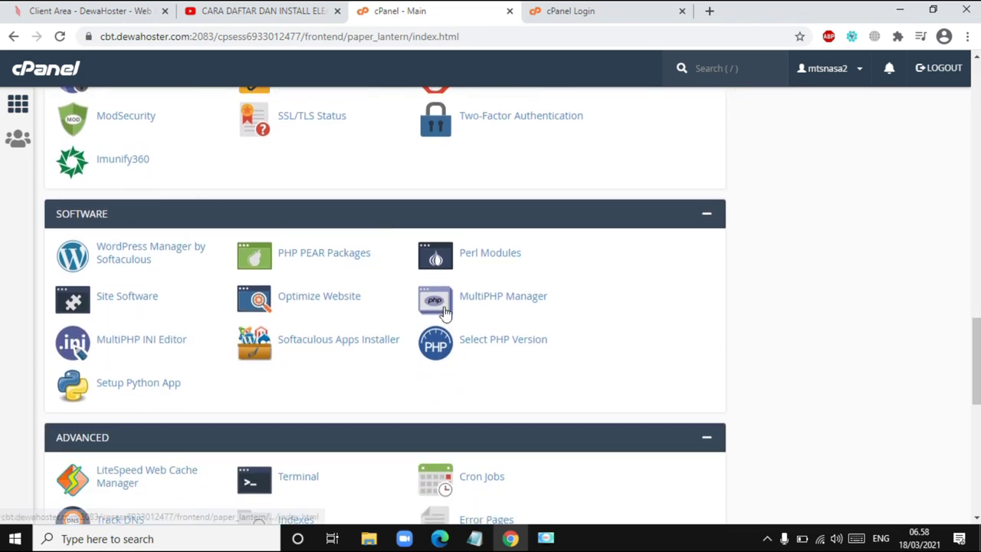
click(488, 347)
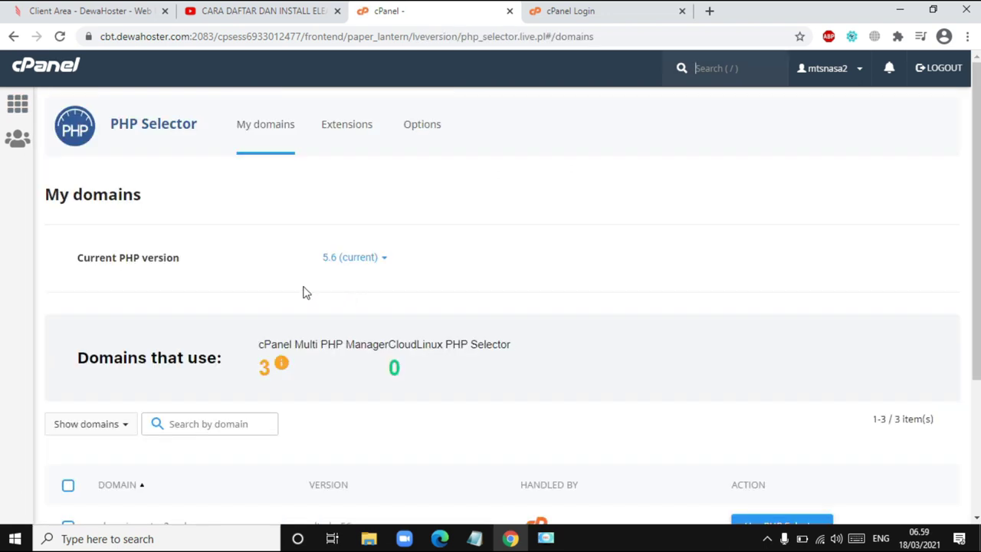
click(354, 261)
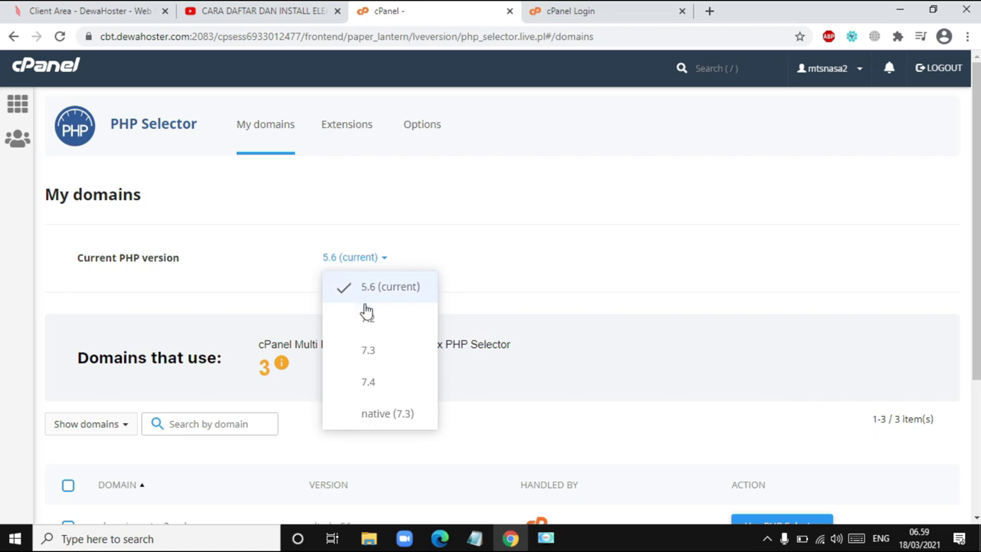
click(379, 299)
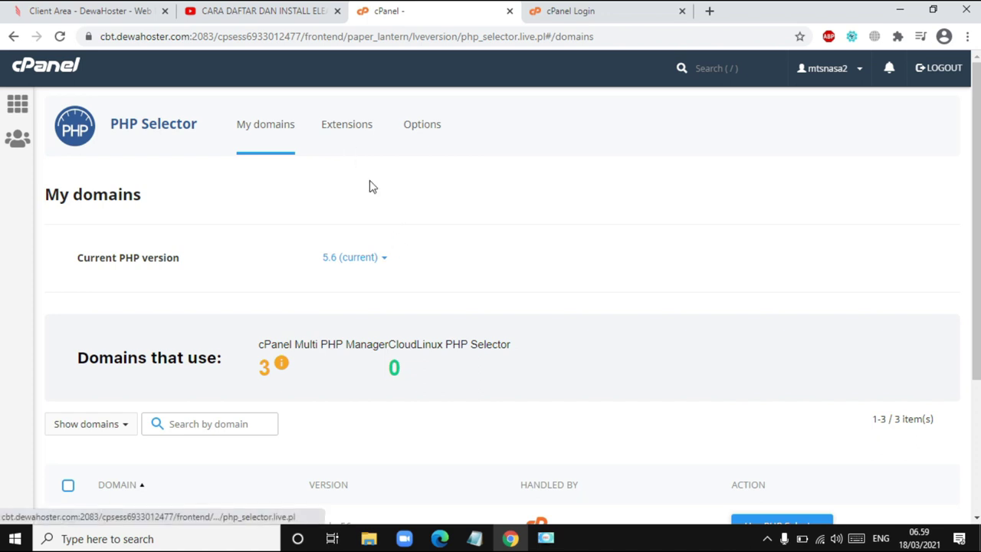
Step: Examine which PHP extensions are enabled for version 5.6 in the PHP Selector, from the first to the last entry
click(327, 134)
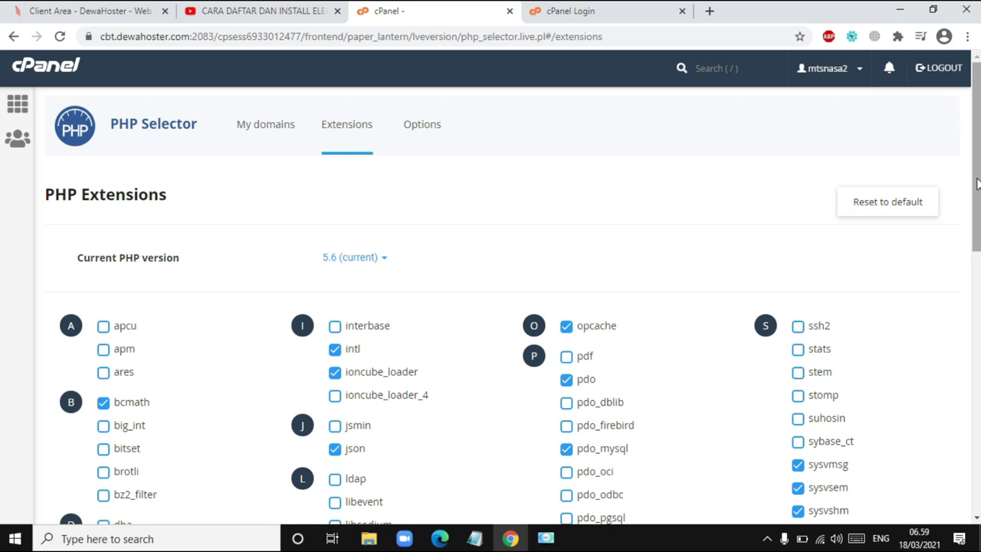
drag(977, 183, 976, 185)
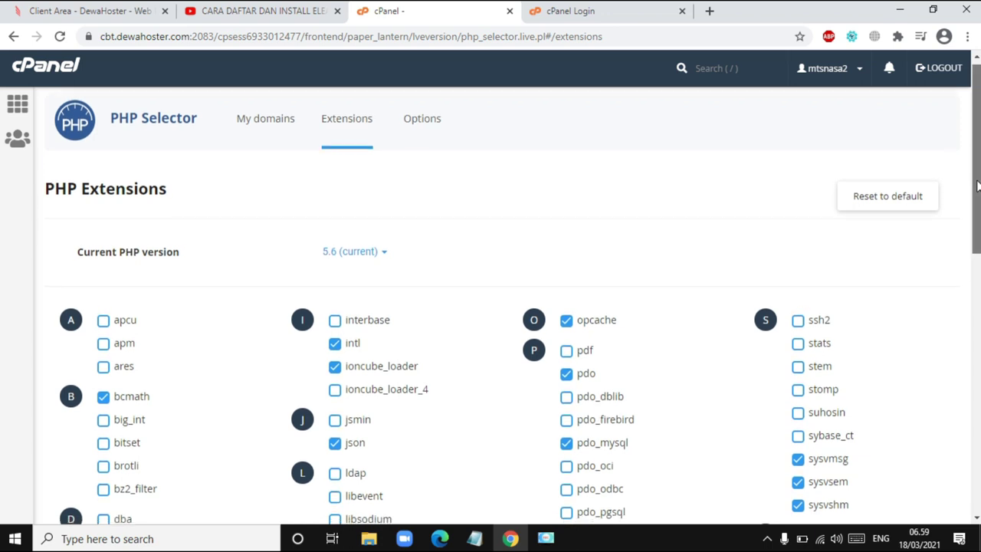
drag(976, 186, 979, 276)
scroll(490, 307, down, 1)
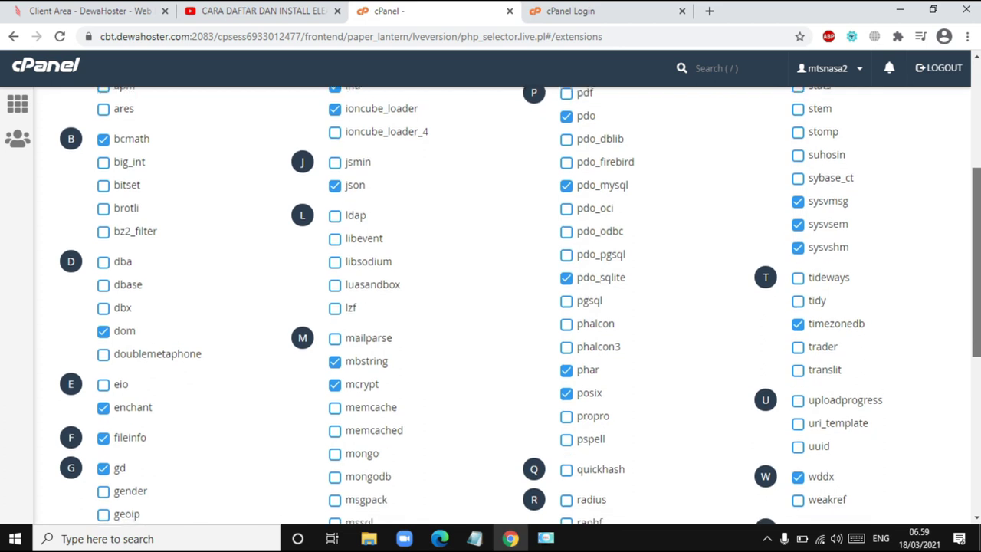
scroll(490, 306, down, 2)
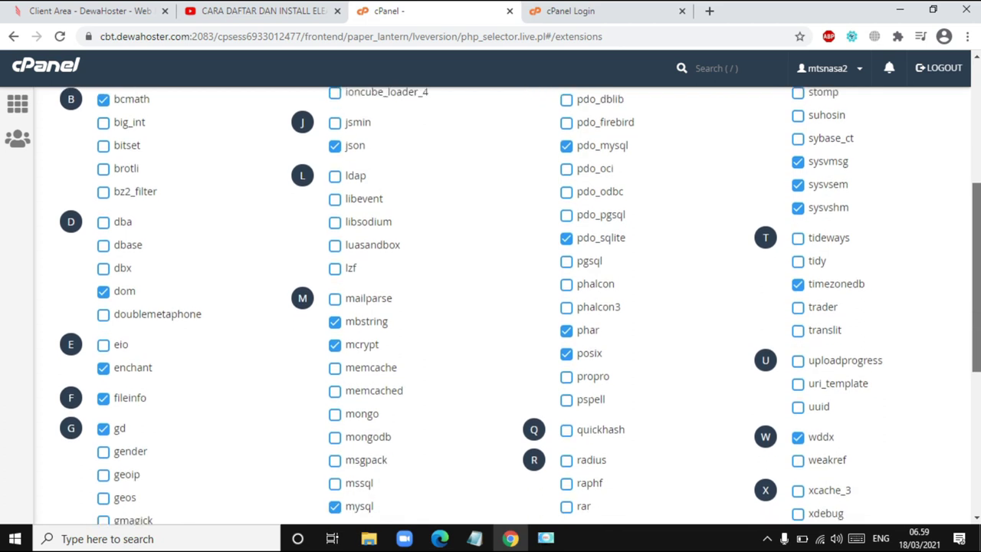
scroll(490, 306, down, 1)
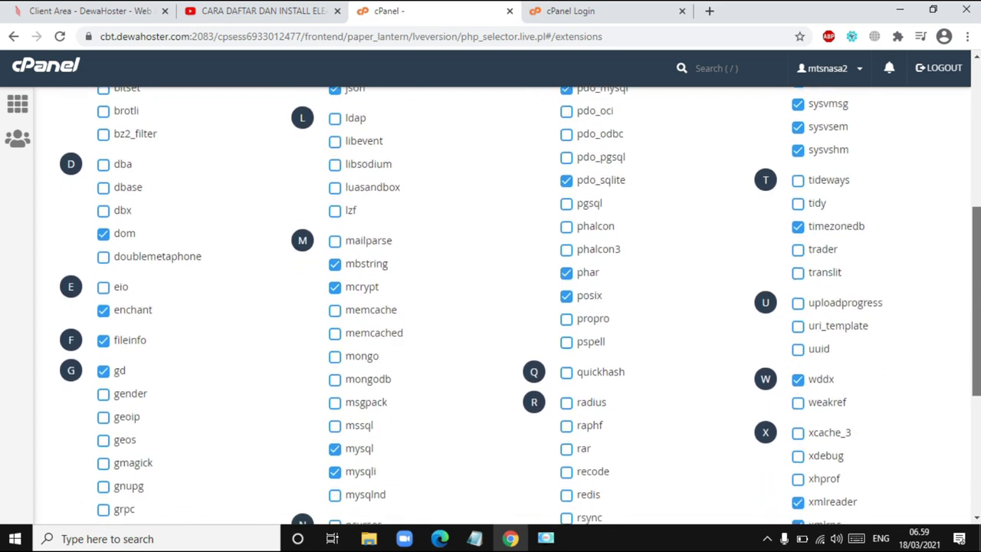
scroll(490, 306, down, 1)
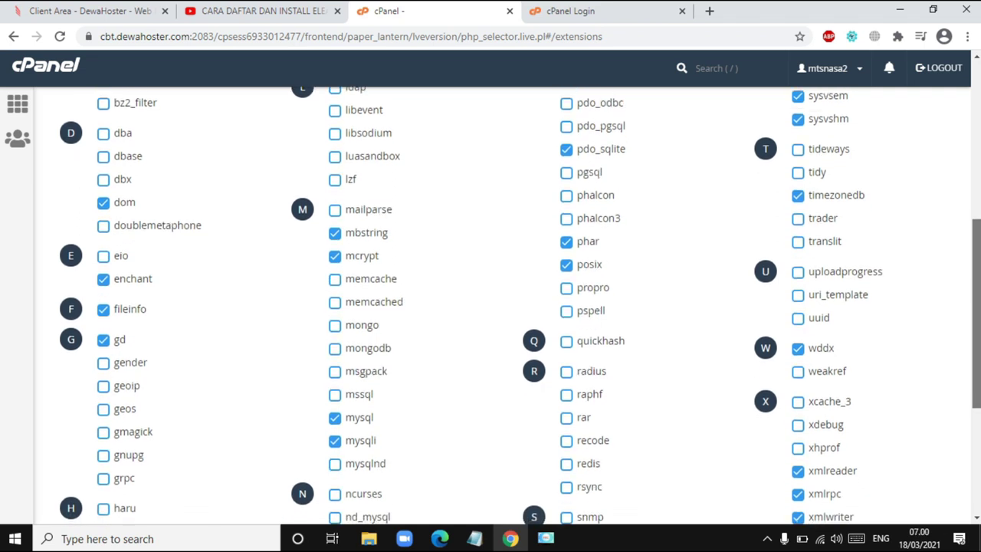
scroll(491, 306, down, 1)
scroll(979, 354, down, 2)
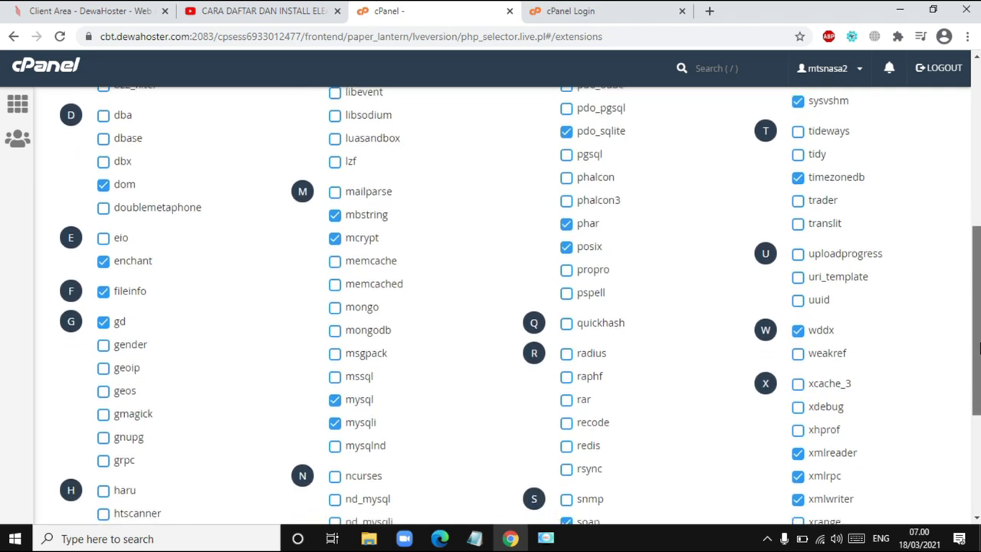
drag(978, 354, 979, 443)
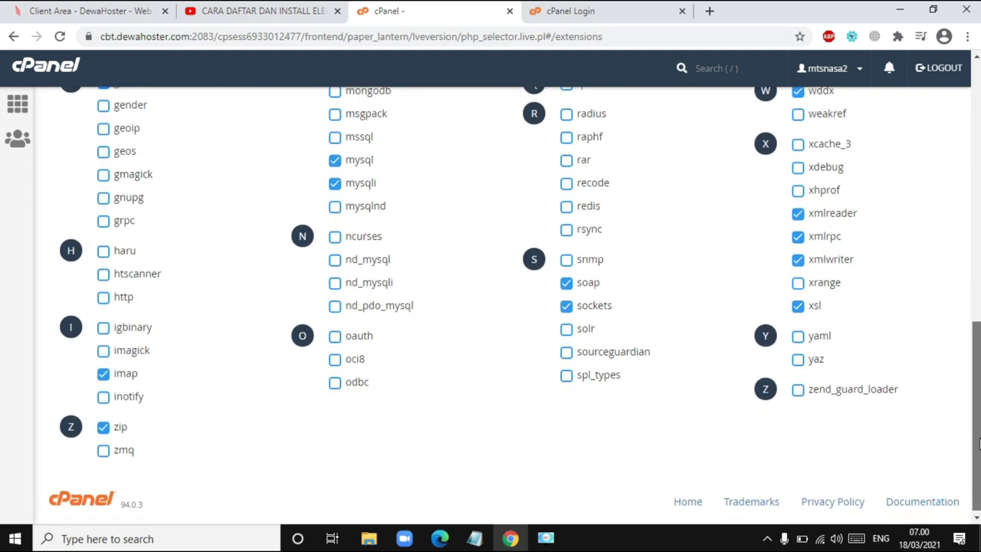
drag(979, 443, 901, 82)
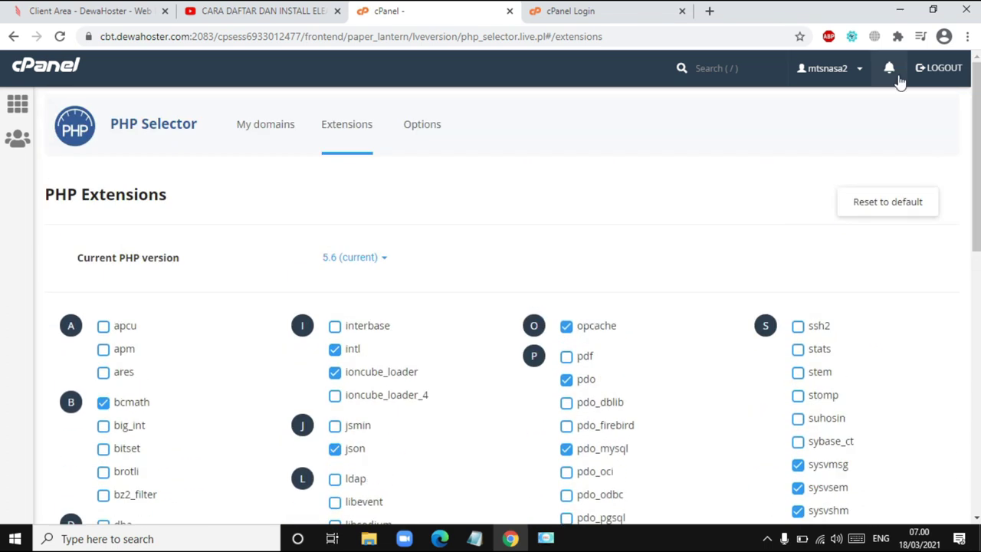
Step: Open the PHP Selector's options and set memory_limit to 512M
click(432, 131)
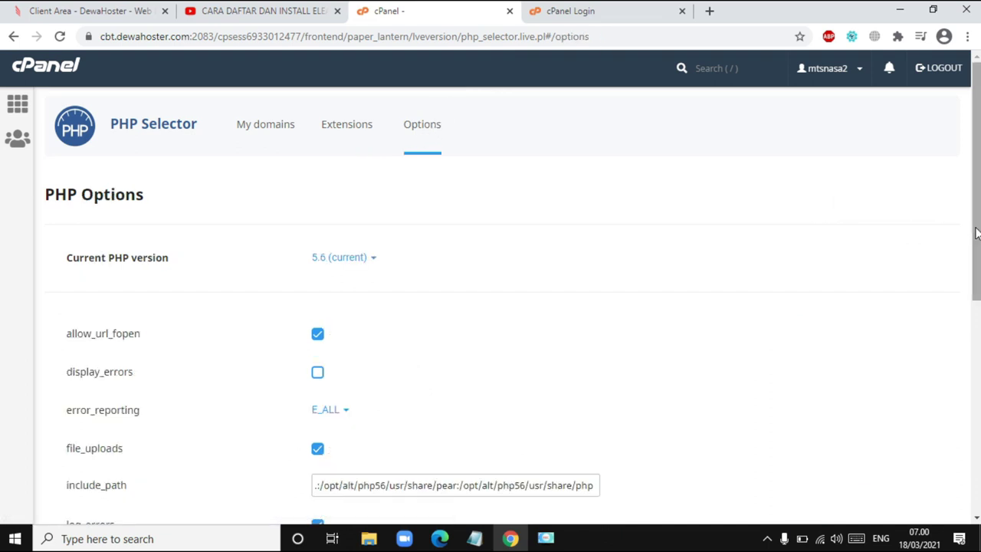
drag(976, 233, 978, 354)
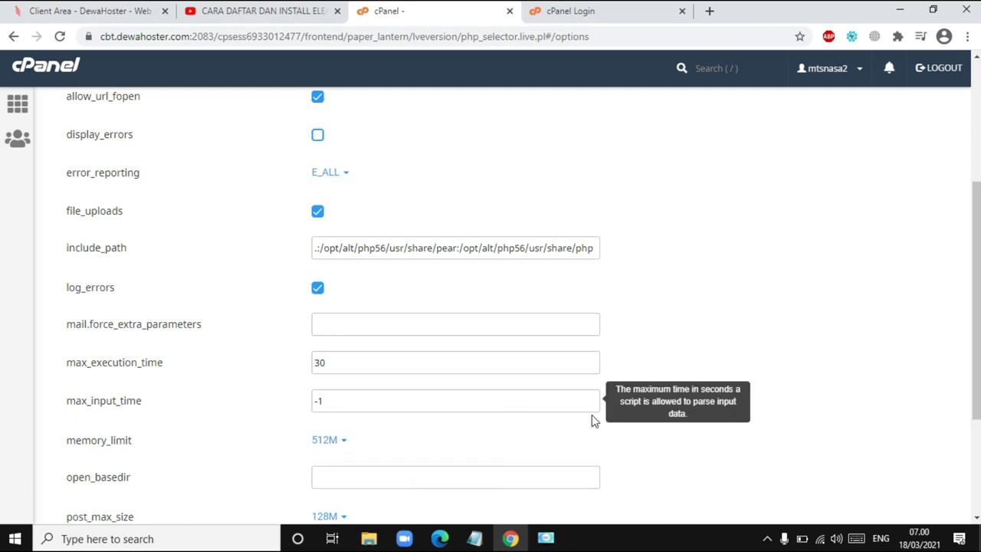
click(345, 445)
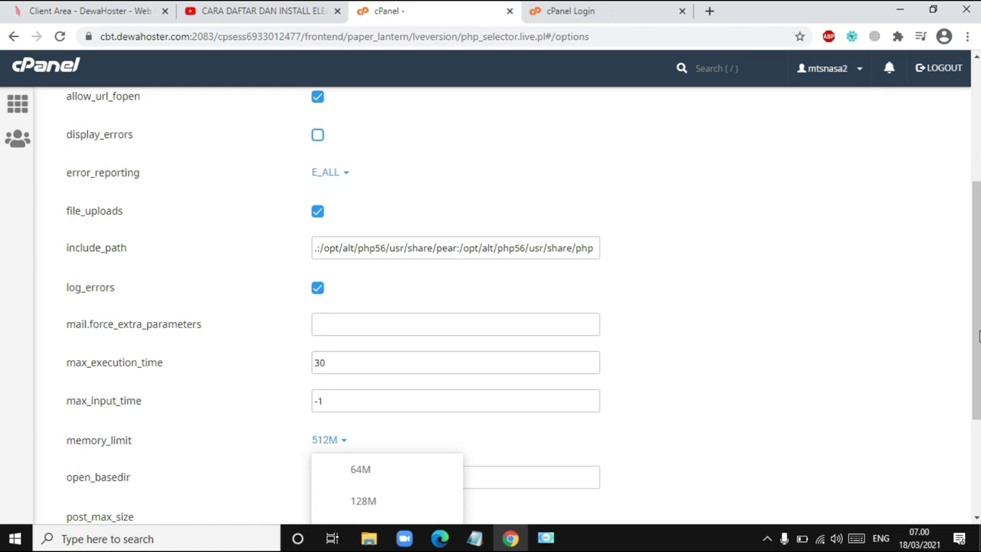
scroll(975, 307, down, 3)
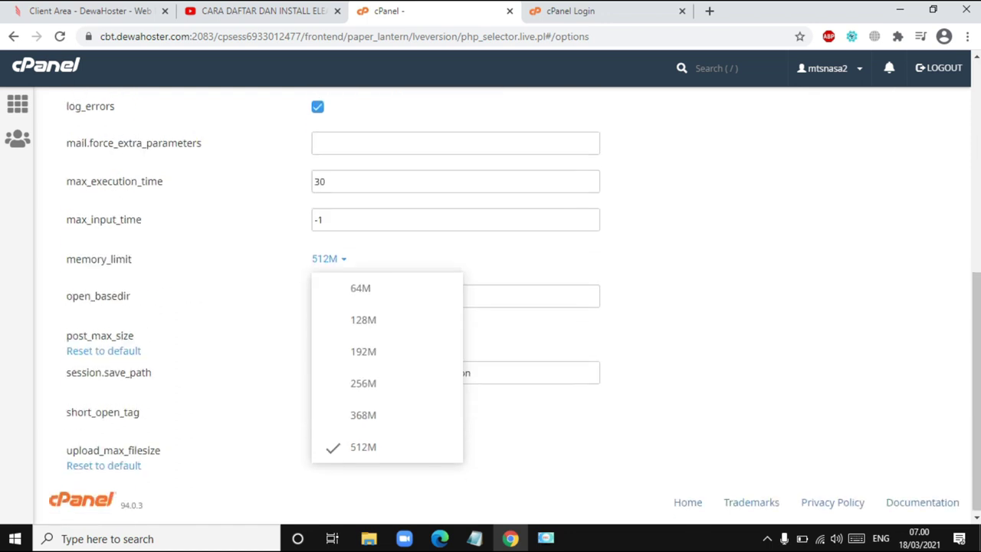
click(374, 449)
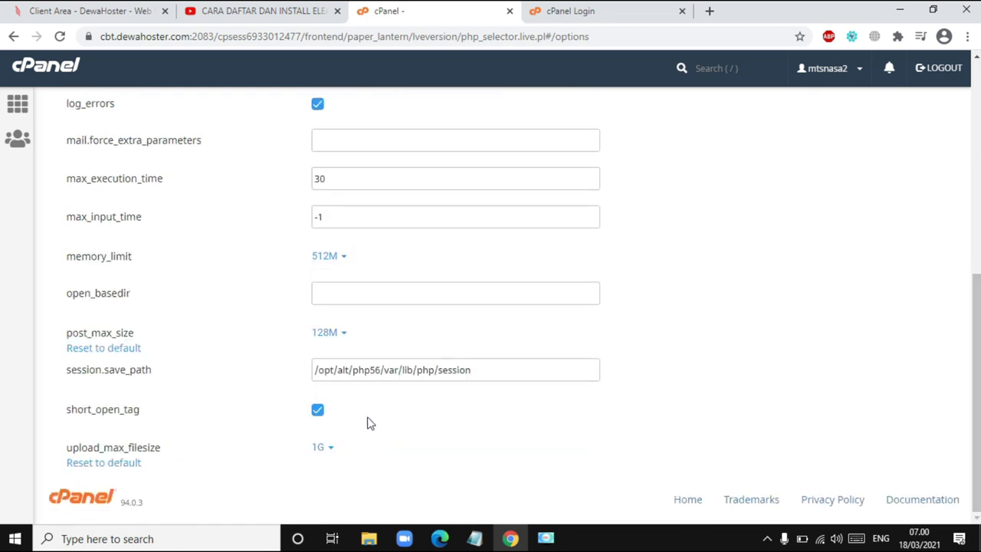
Step: Choose 128M for post_max_size and 1G for upload_max_filesize in the PHP options
click(344, 341)
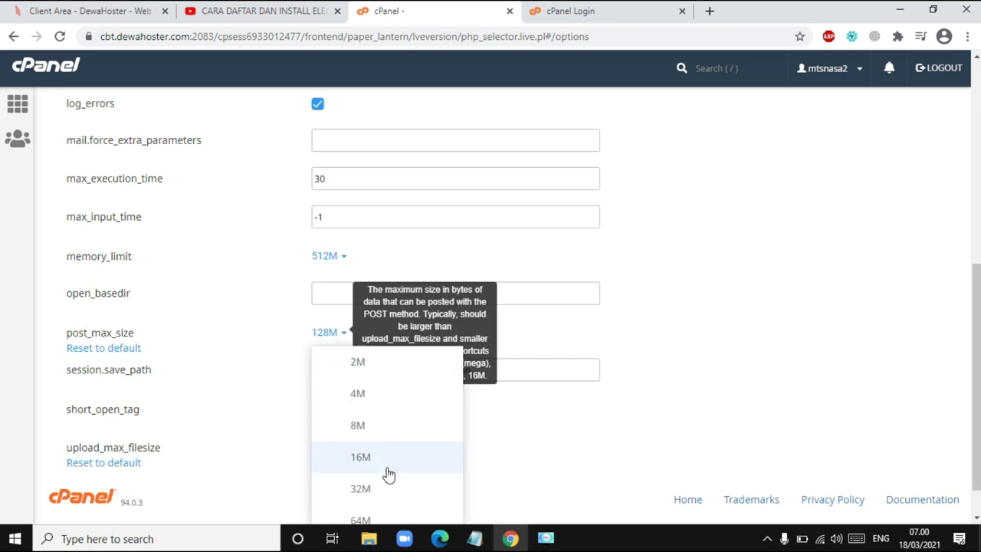
drag(974, 404, 970, 477)
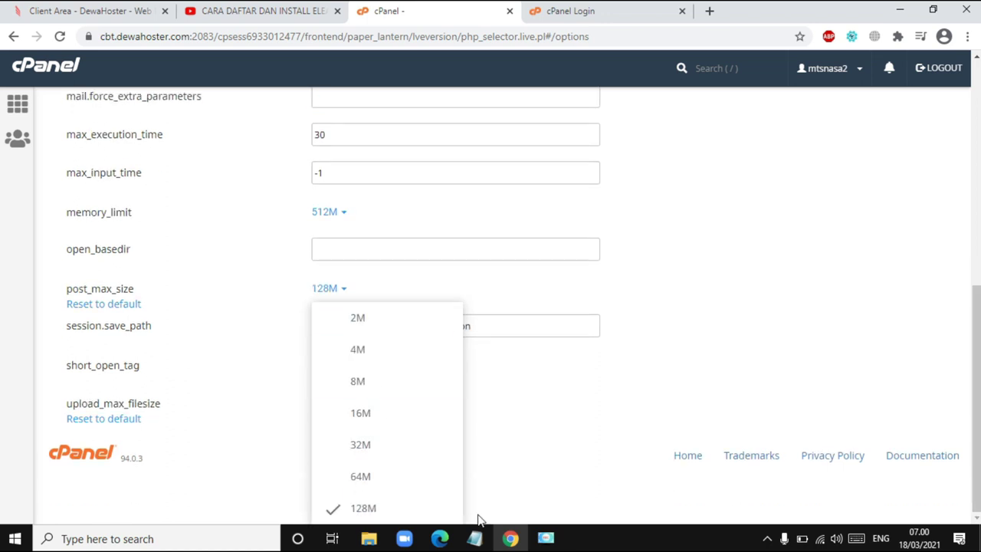
click(366, 512)
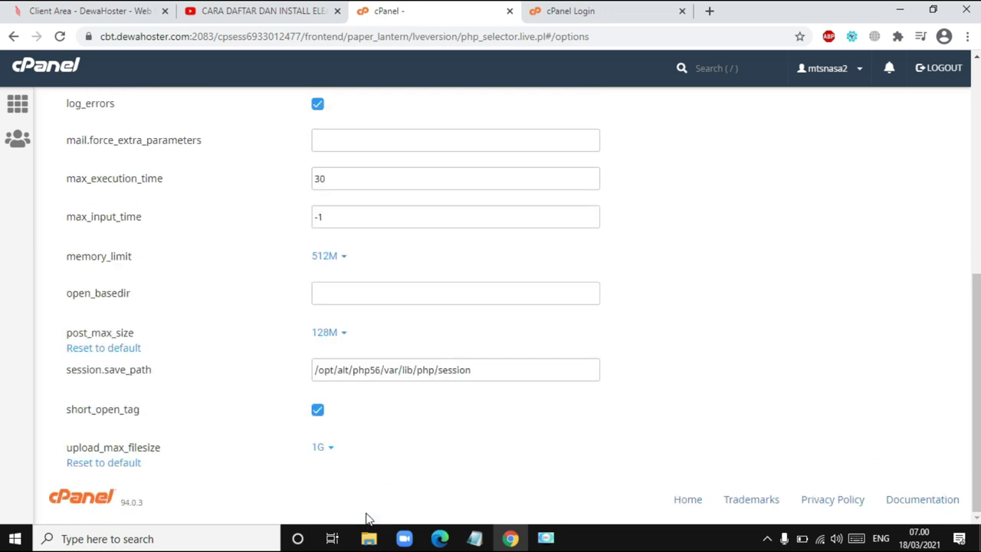
click(329, 452)
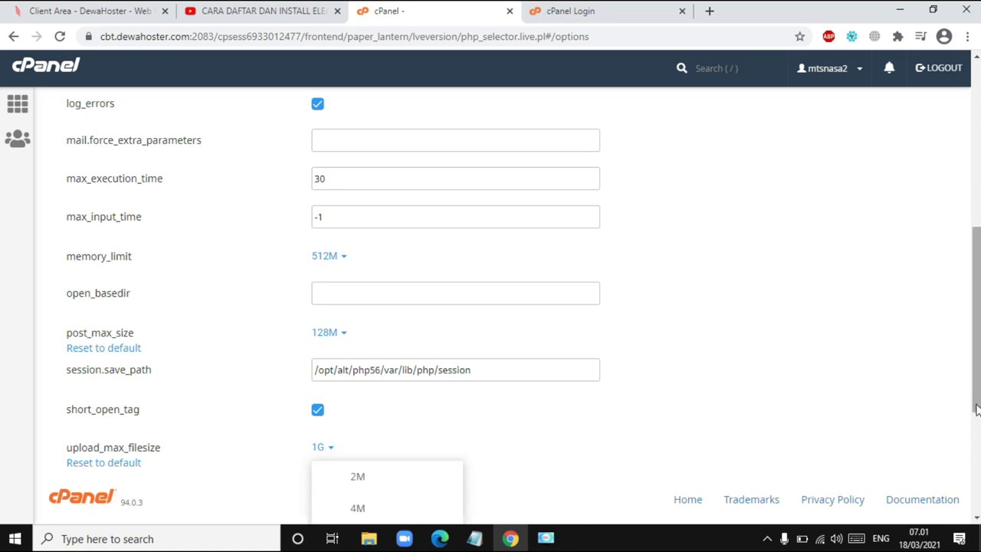
drag(976, 410, 976, 508)
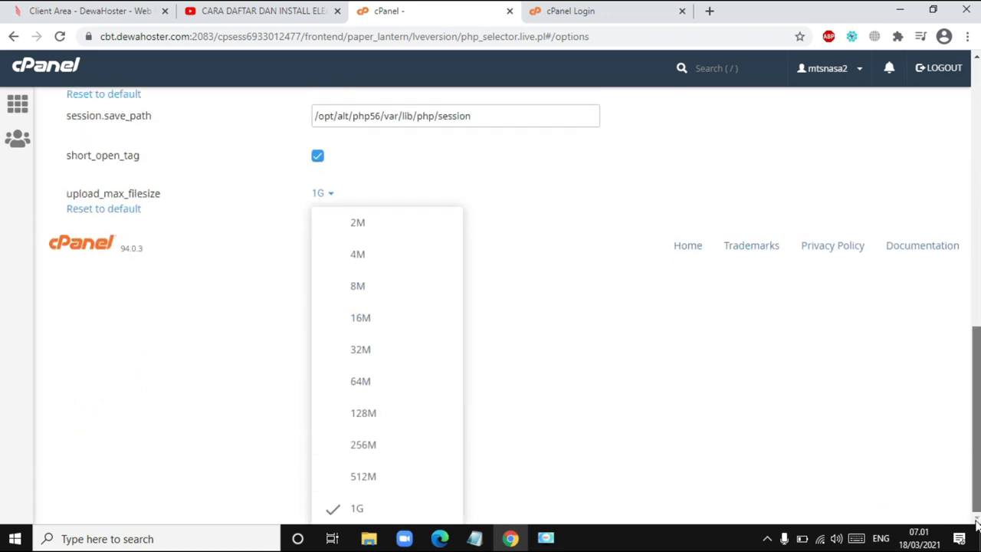
click(440, 518)
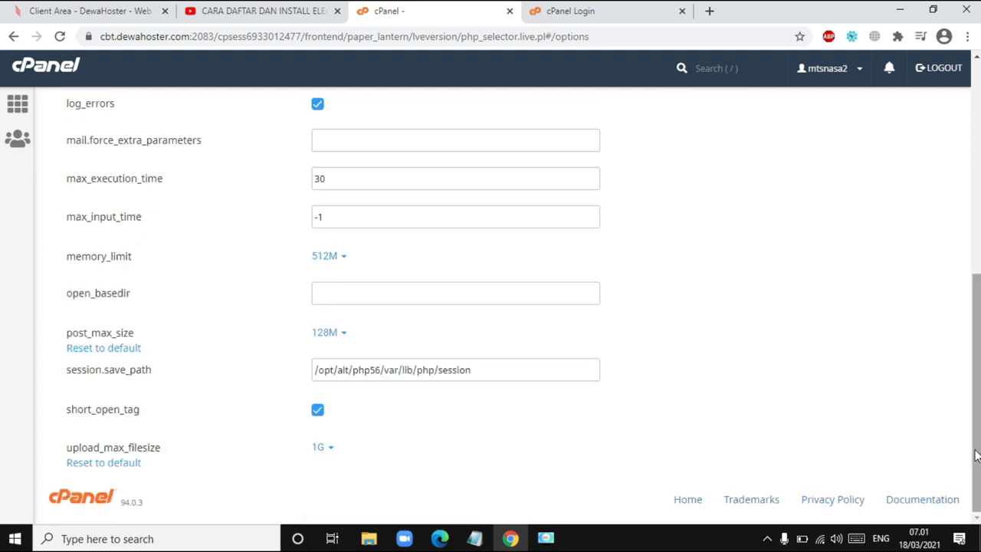
drag(976, 455, 932, 212)
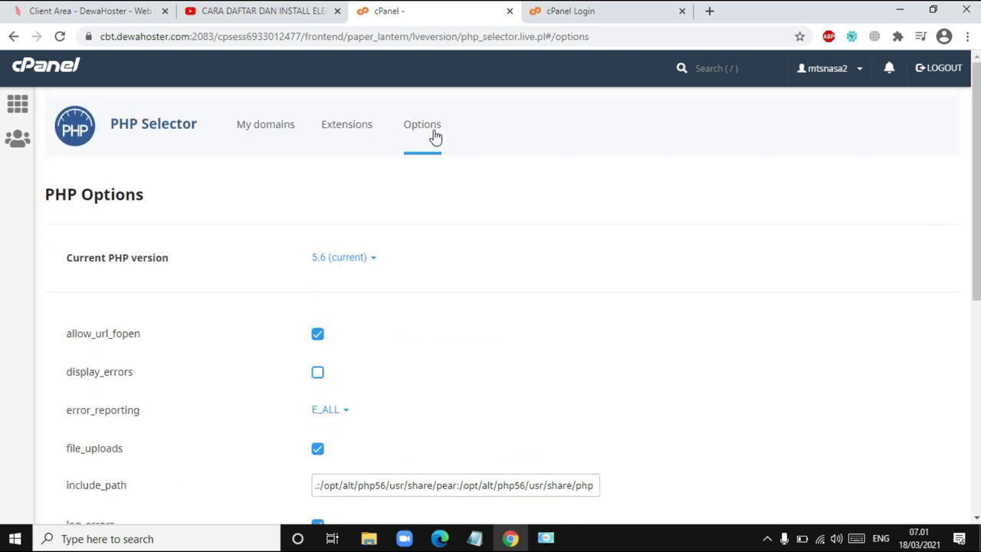
Step: Return to the cPanel main page, open ModSecurity in the Security section, and check the on/off status of each domain
click(18, 107)
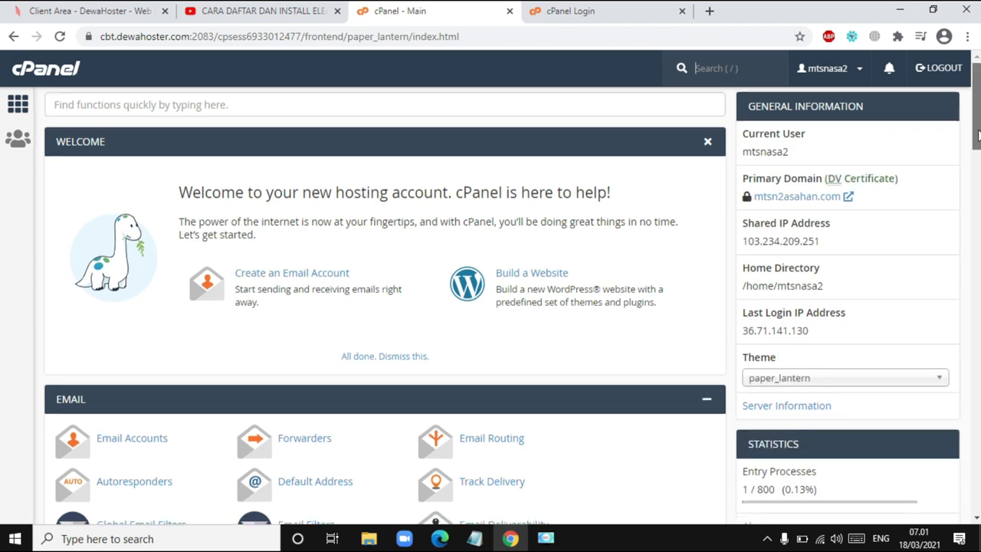
drag(977, 130, 978, 350)
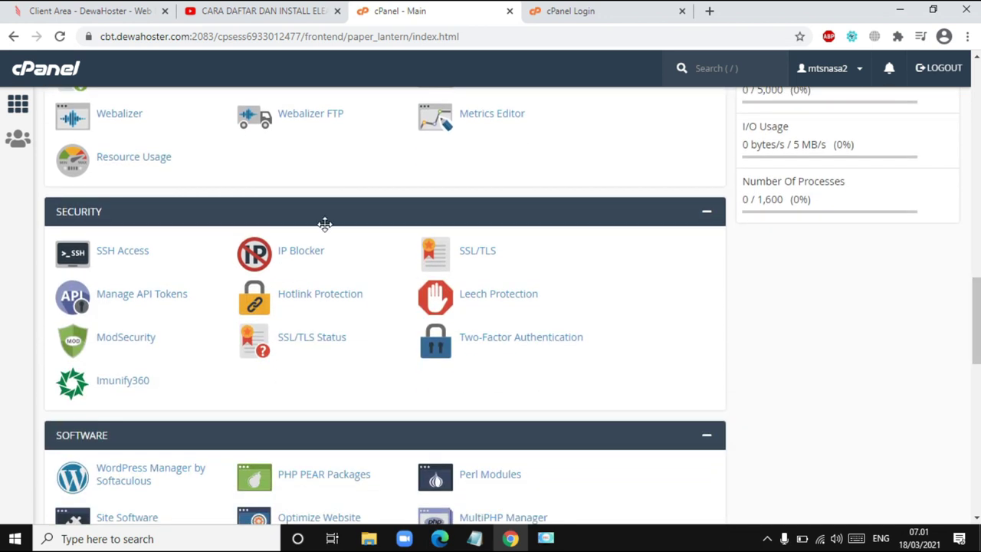
click(127, 337)
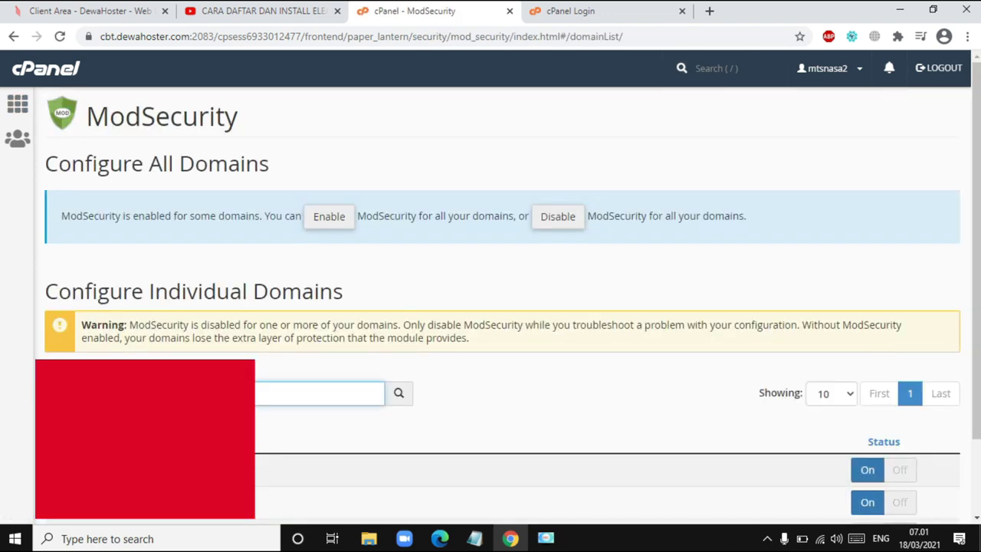
scroll(977, 275, down, 2)
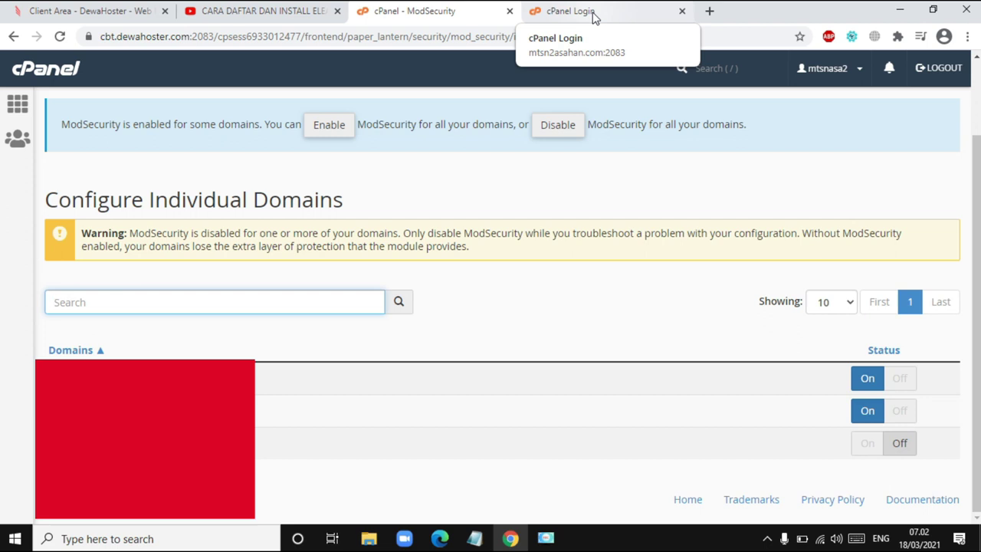
Step: Switch to YouTube, open the vlog channel through the existing search query, and play its UJIAN MADRASAH 2021 playlist
click(280, 17)
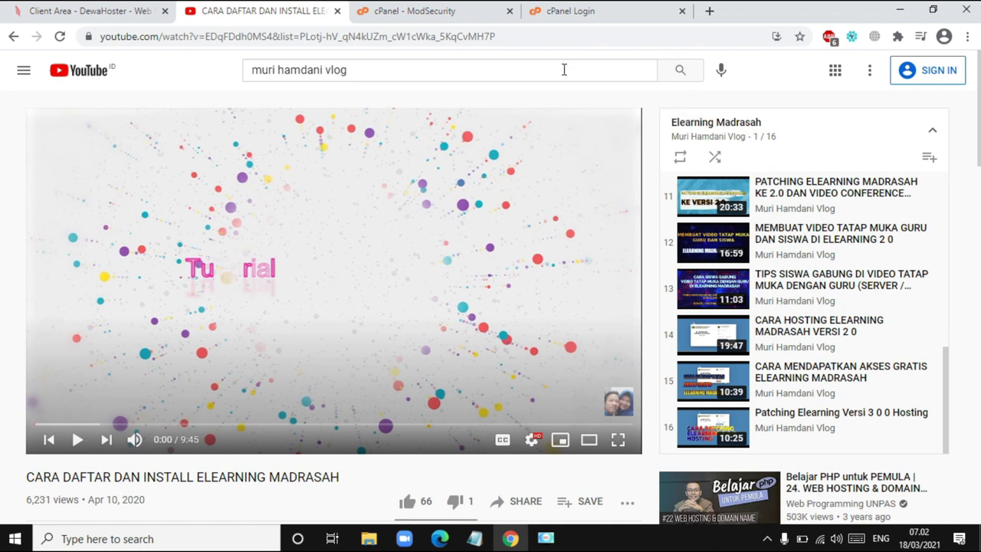
click(677, 73)
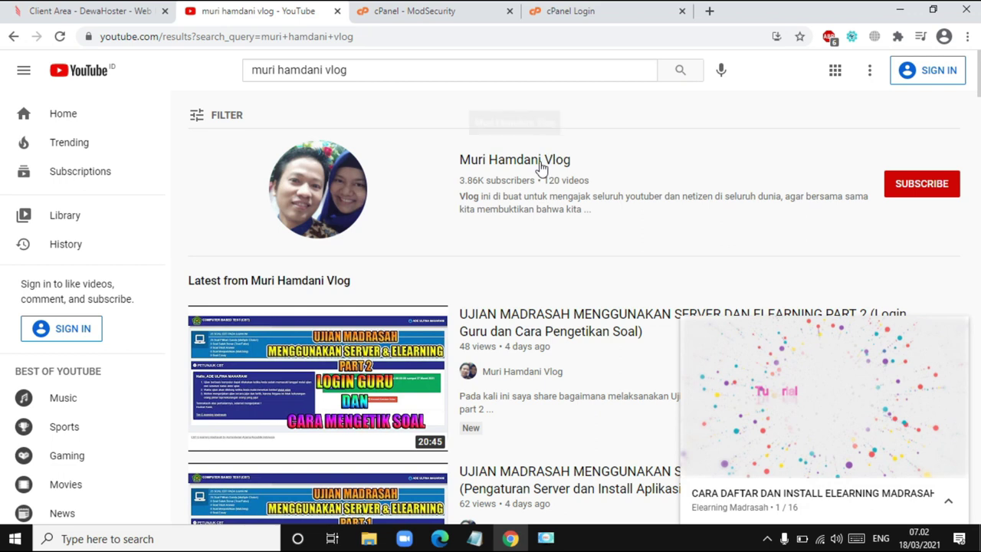
click(540, 165)
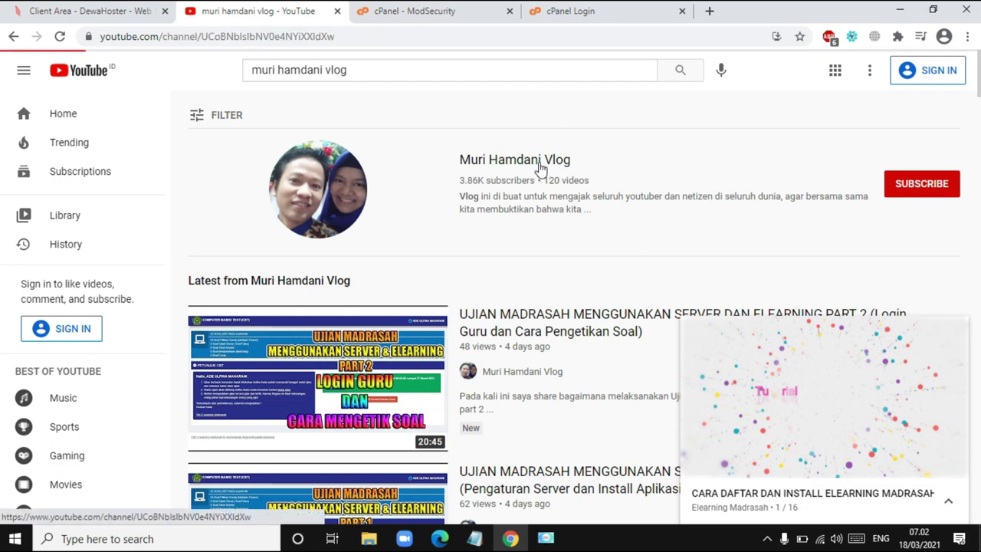
click(955, 331)
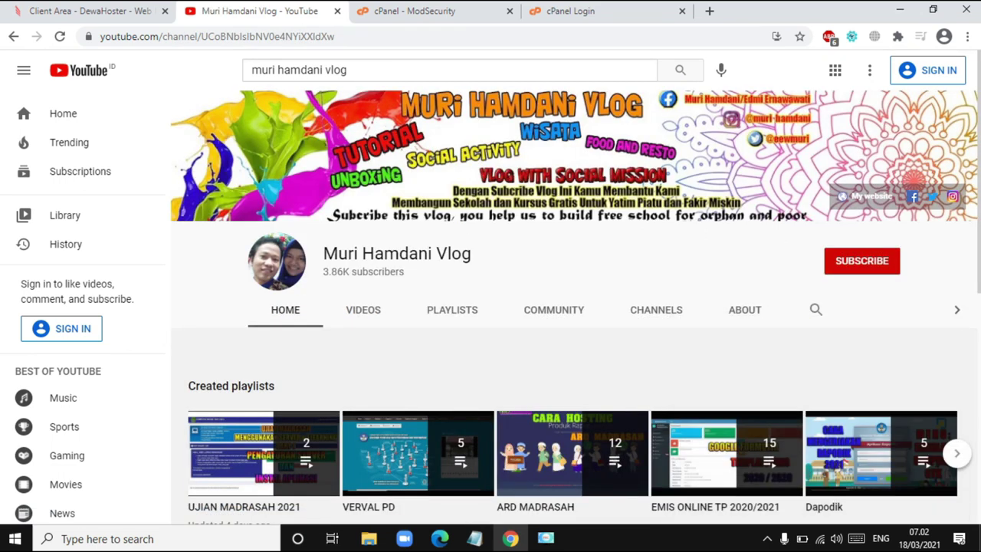
scroll(291, 370, down, 2)
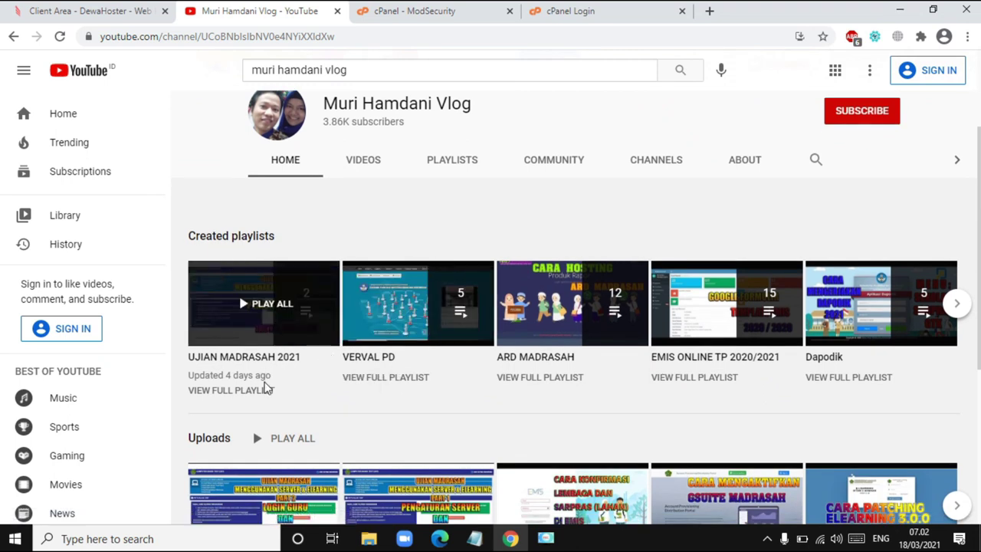
click(274, 311)
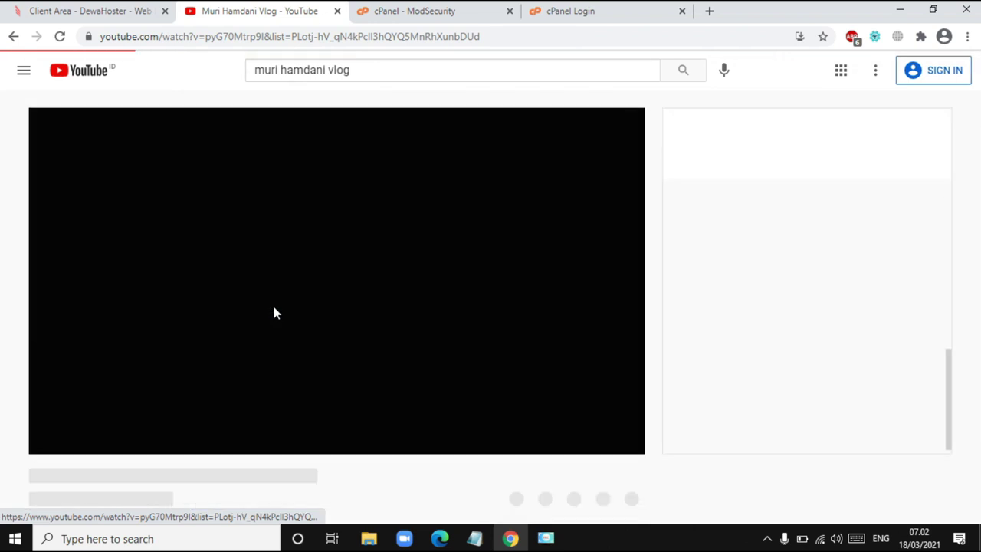